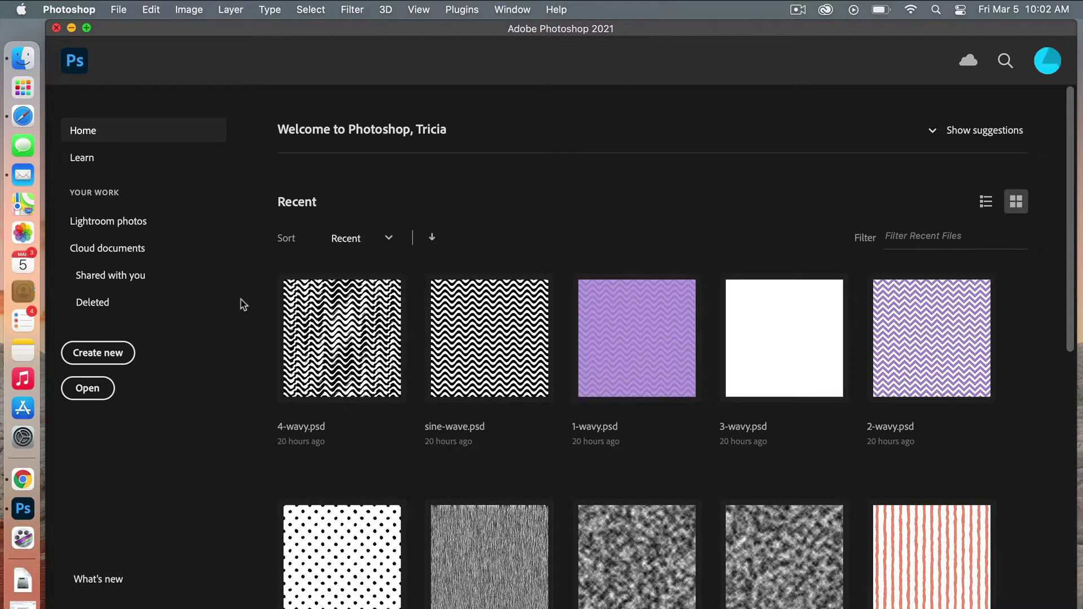
Create a new 400 × 400 pixel document at 300 pixels/inch with a transparent background.
click(123, 355)
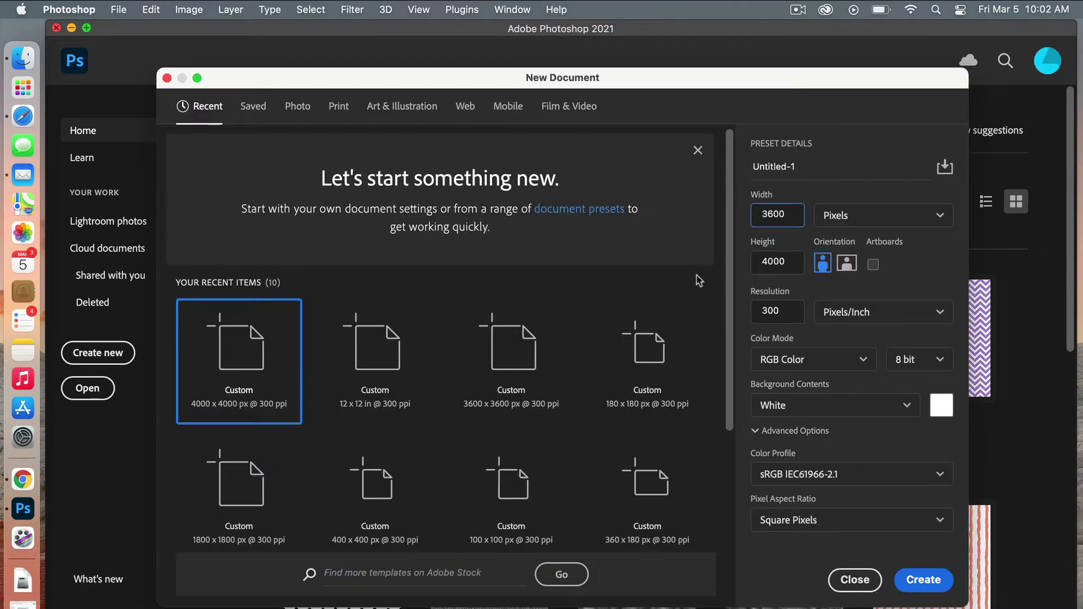
drag(790, 214, 754, 215)
text(400)
drag(791, 261, 758, 261)
text(400)
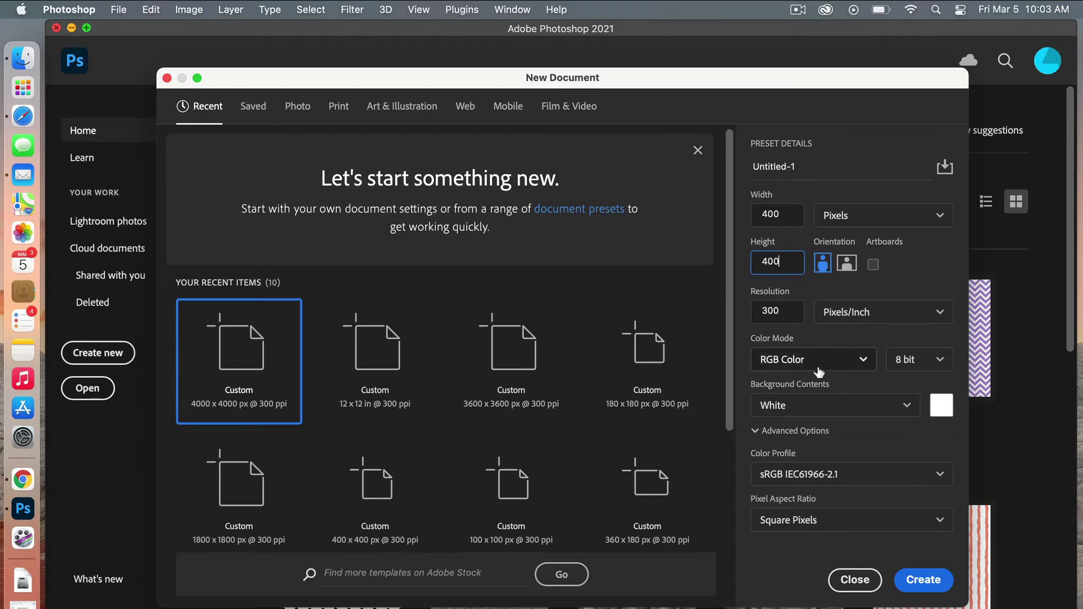
click(849, 410)
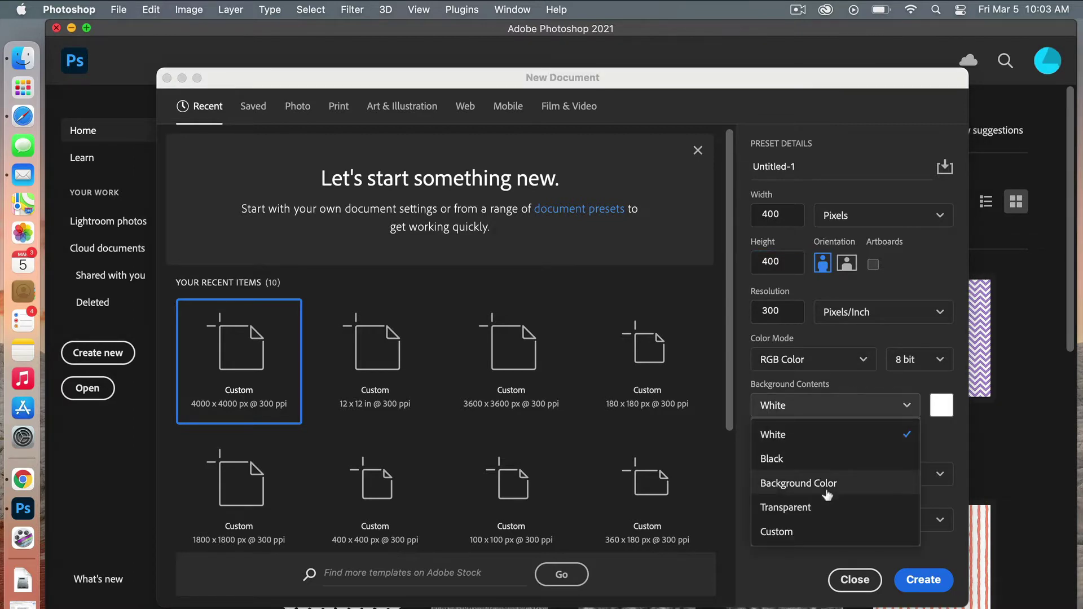
click(822, 508)
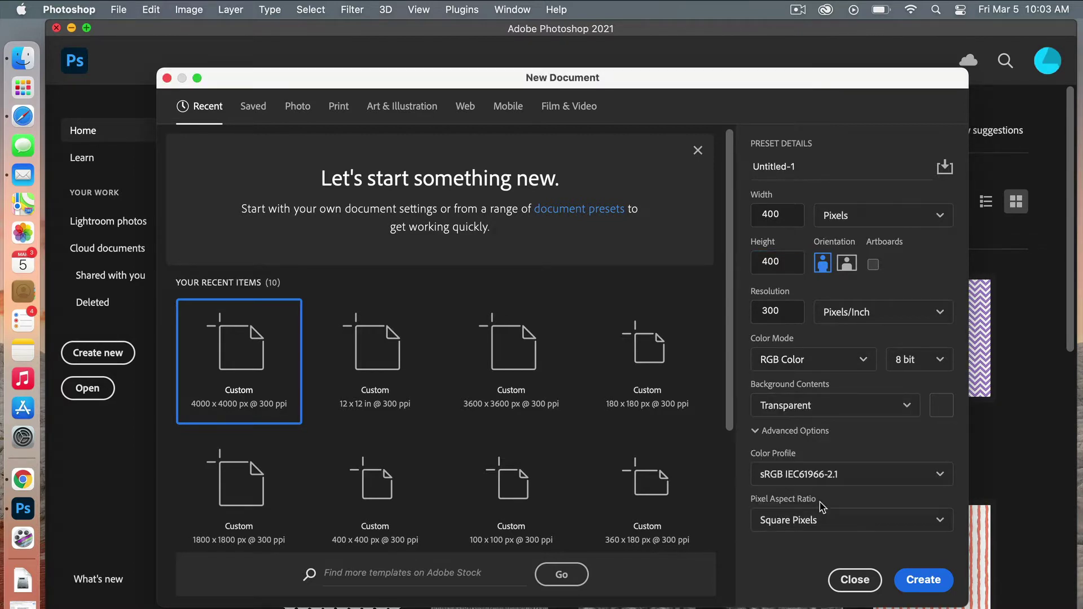
click(932, 581)
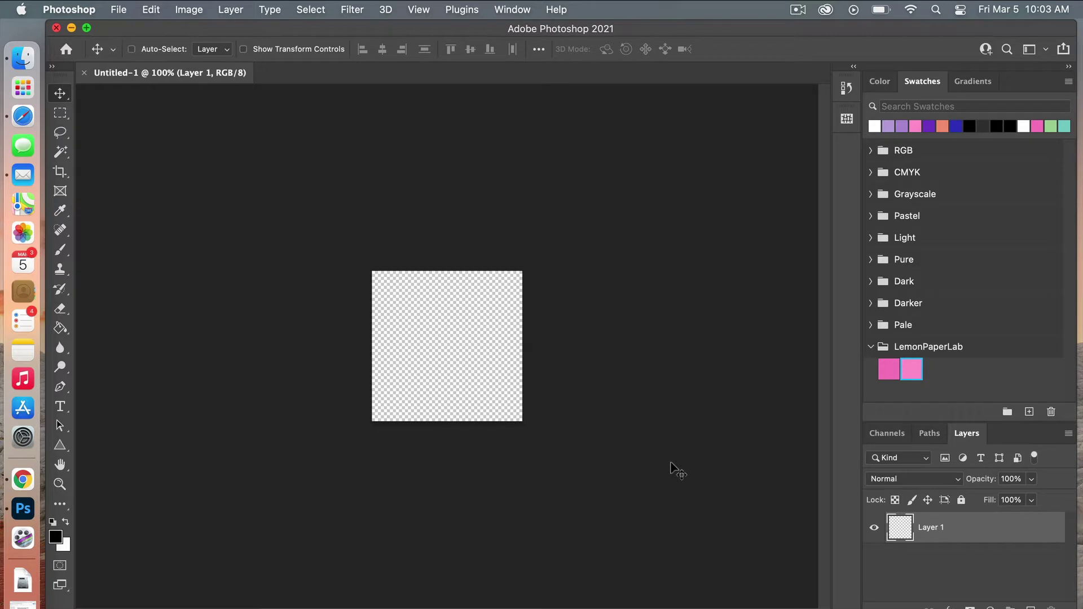
Detach the Layers panel from its dock, place it floating beside the canvas and make it taller.
key(super+plus)
key(super+plus)
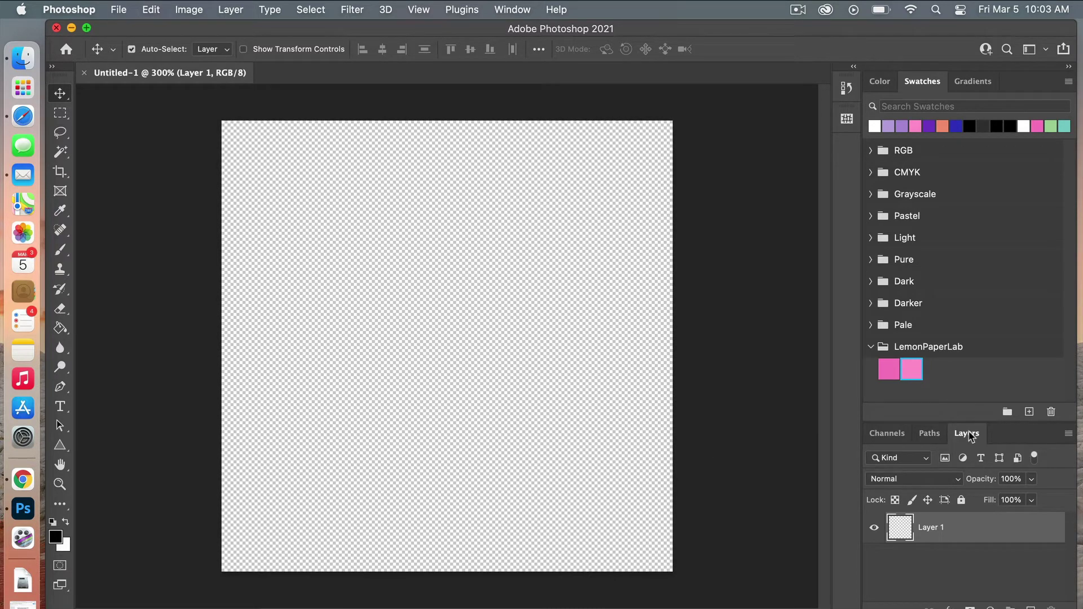
drag(969, 436, 727, 125)
drag(878, 475, 883, 542)
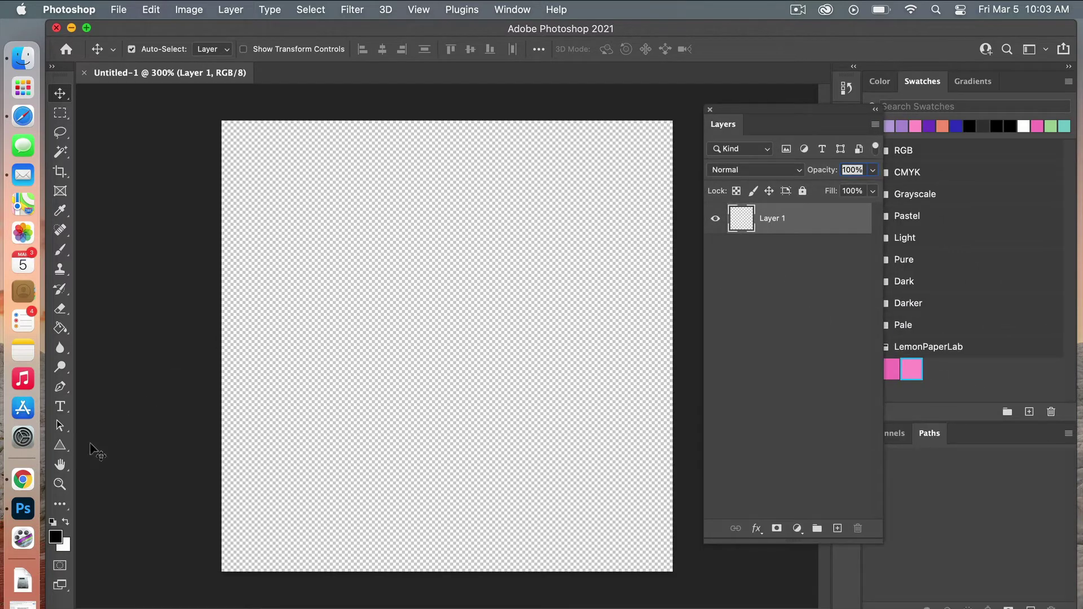
Draw a black 100 × 100 px circle from its center near the middle of the canvas with the Ellipse tool.
click(61, 446)
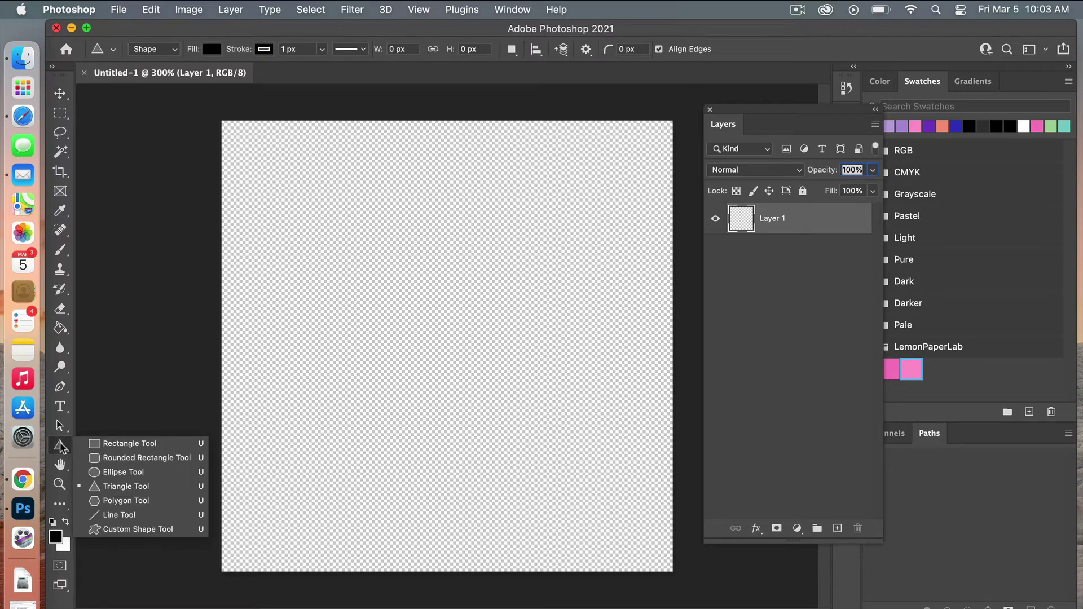
click(159, 476)
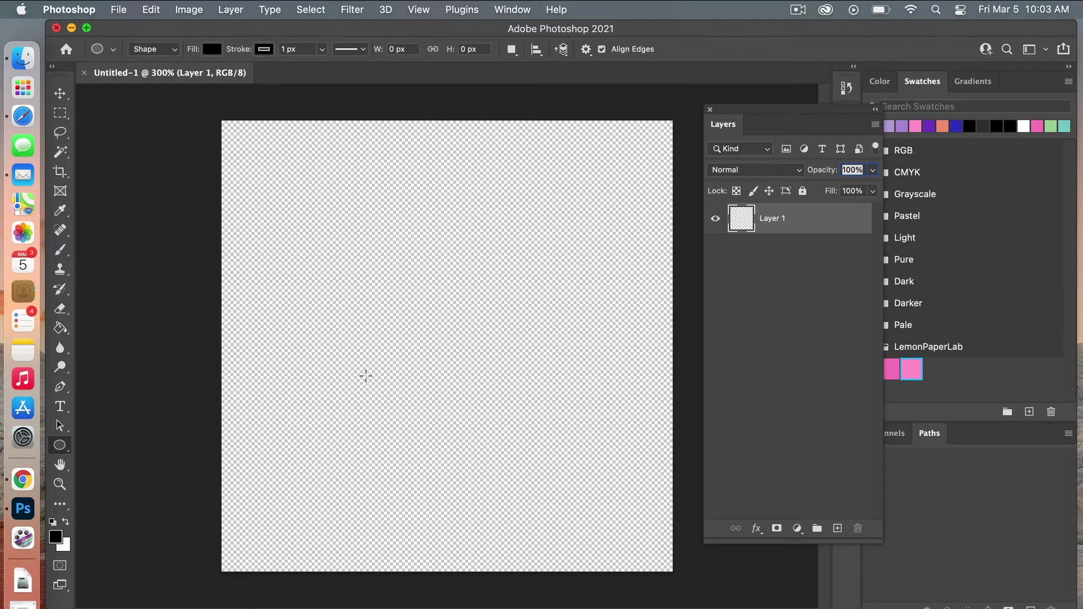
click(444, 312)
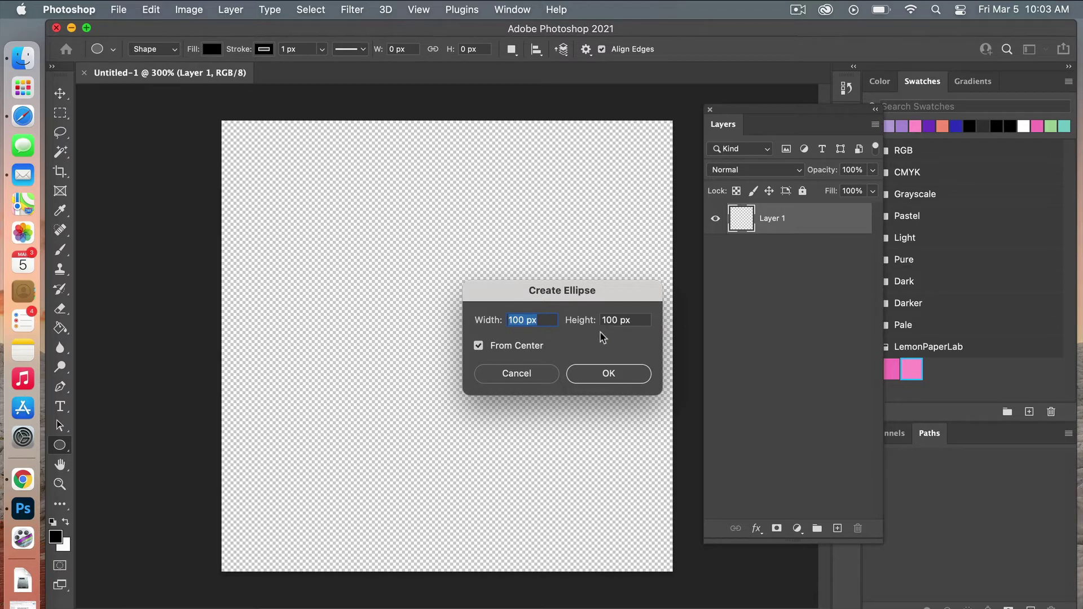
click(627, 377)
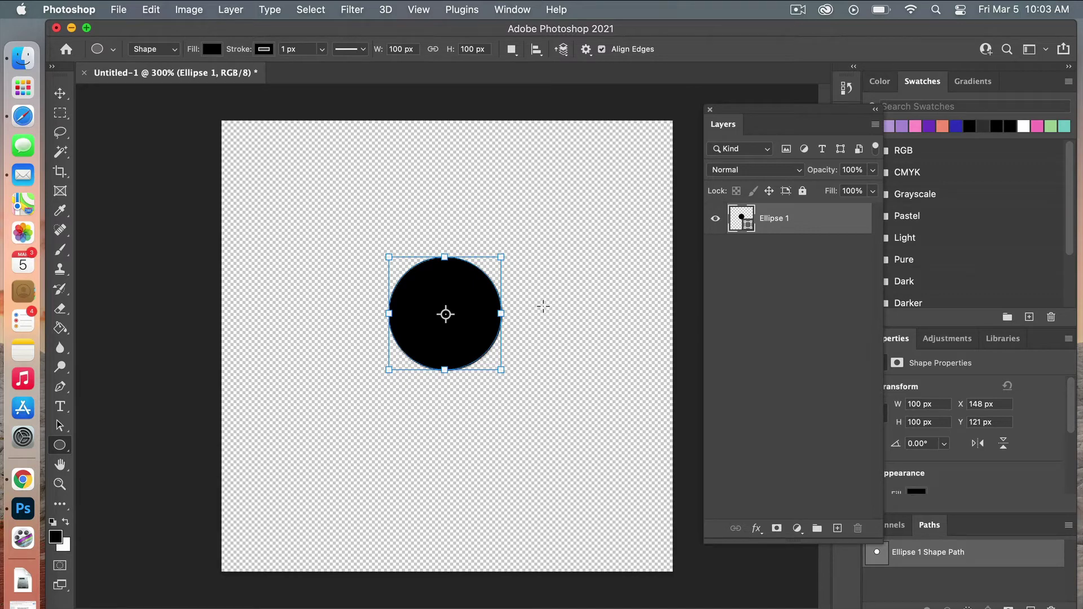
Center the circle horizontally and vertically on the canvas by aligning it to a full-canvas selection, and clear the selection.
key(m)
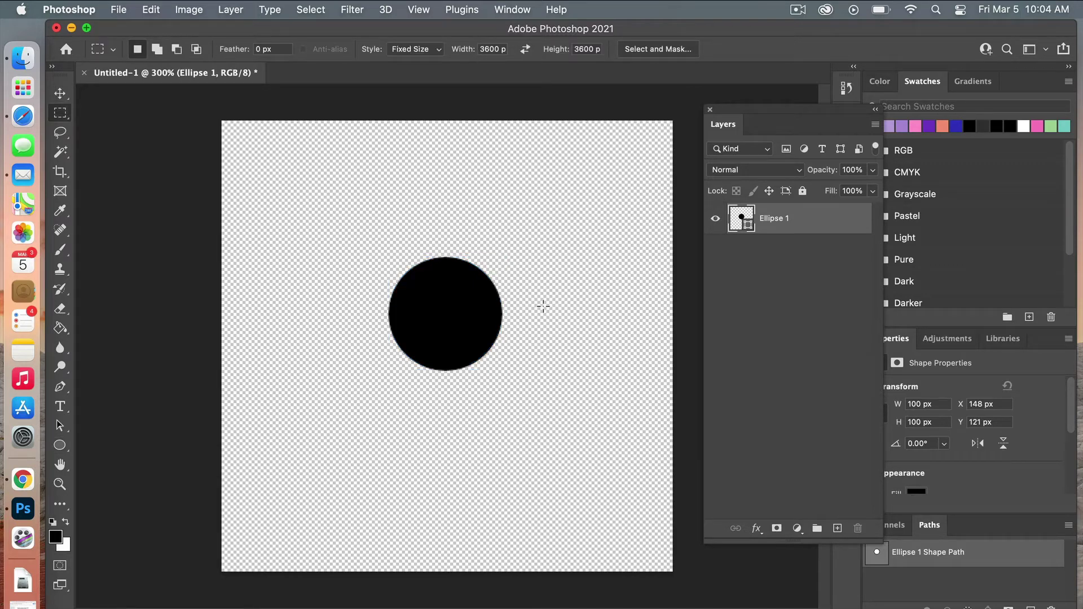
click(543, 306)
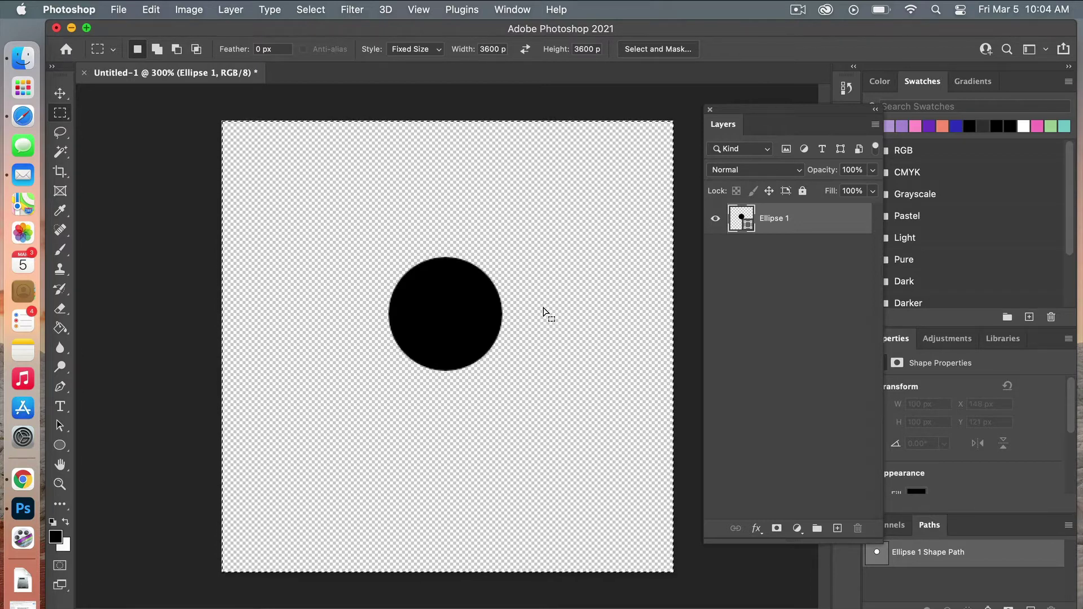
key(v)
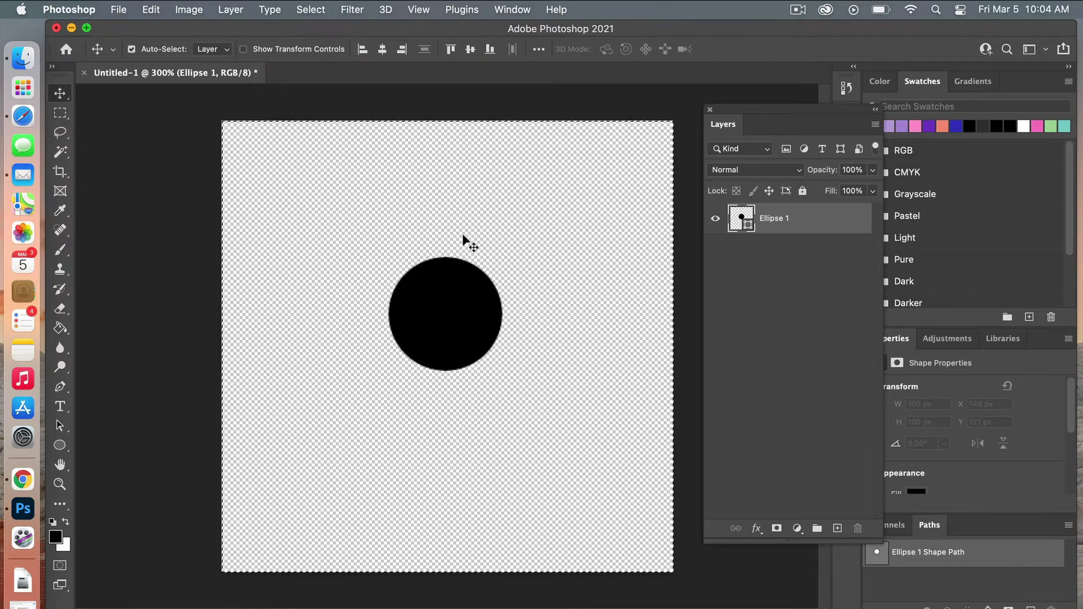
click(382, 51)
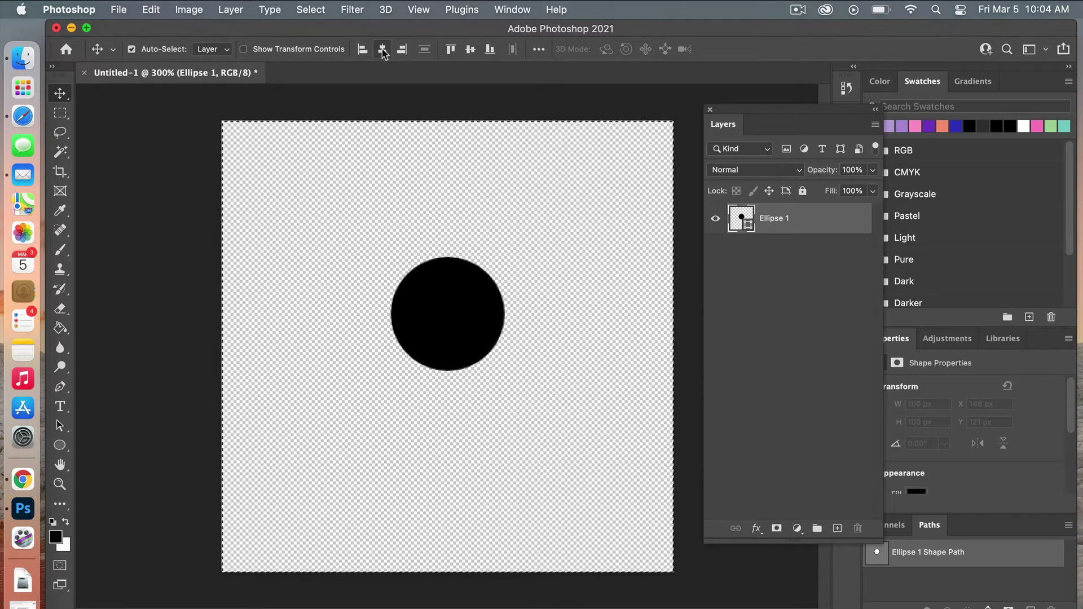
click(470, 51)
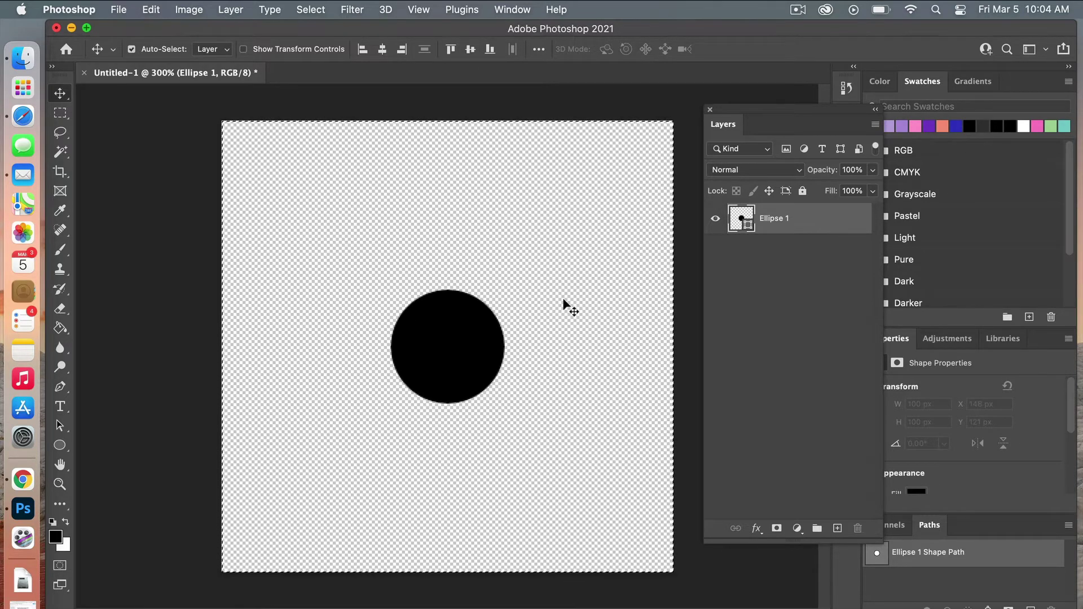
key(super+d)
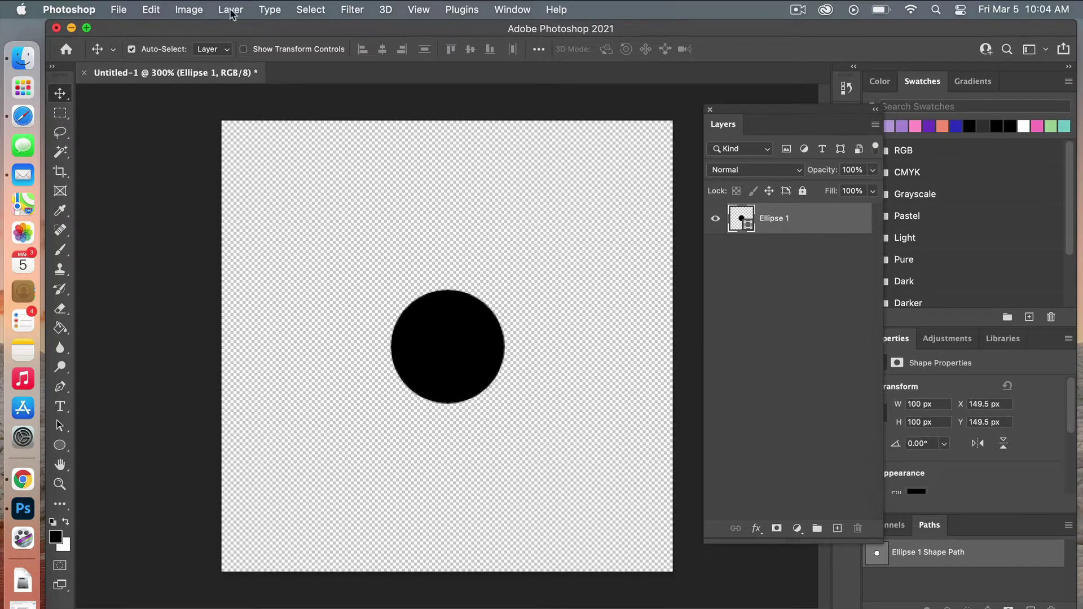
click(309, 10)
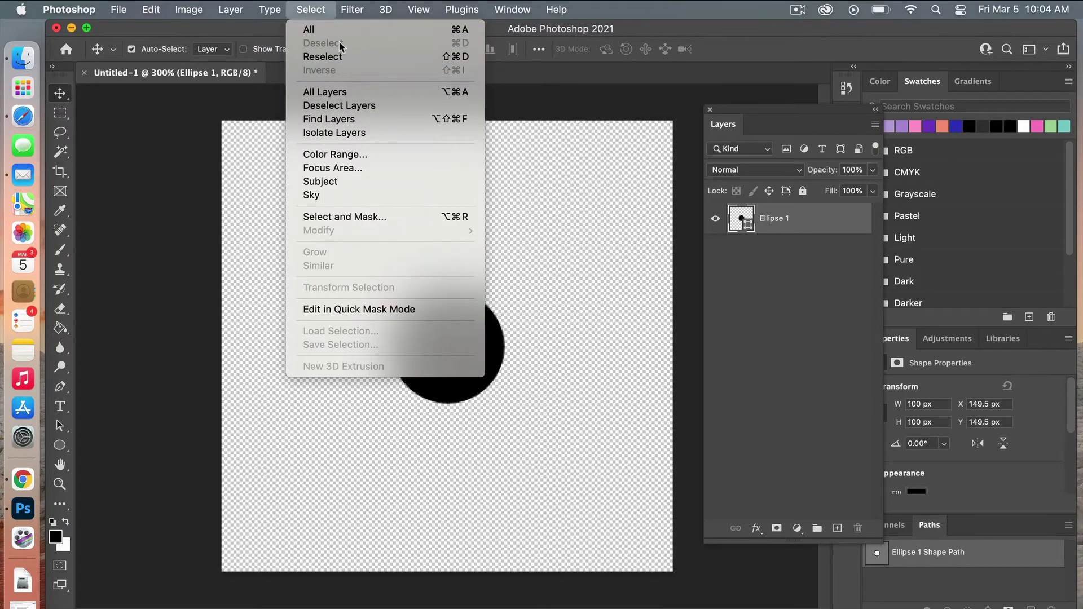
click(603, 231)
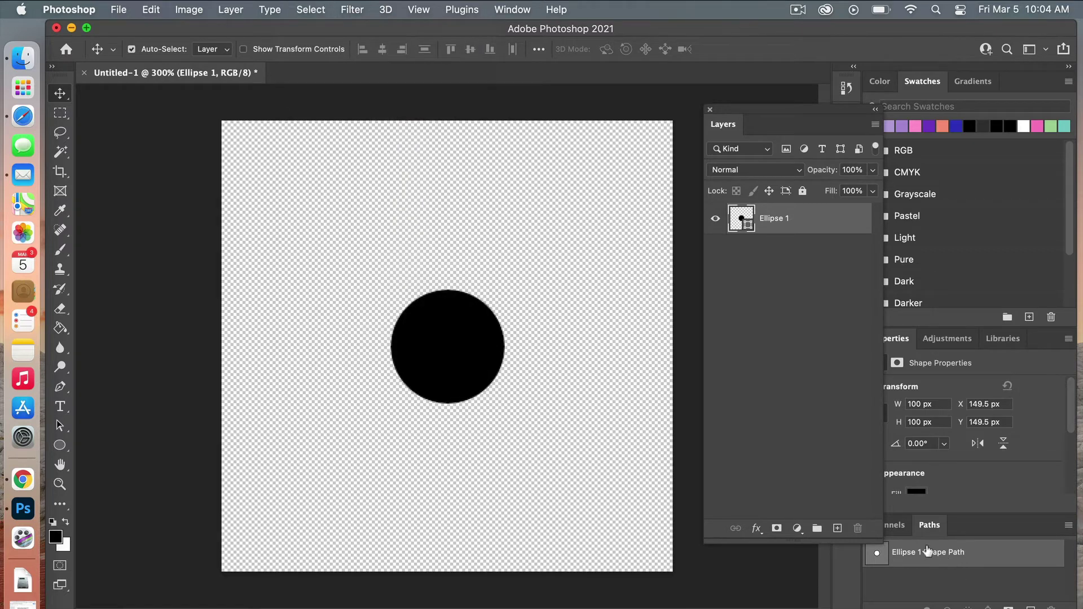
Duplicate the circle's layer within the same document.
right_click(780, 220)
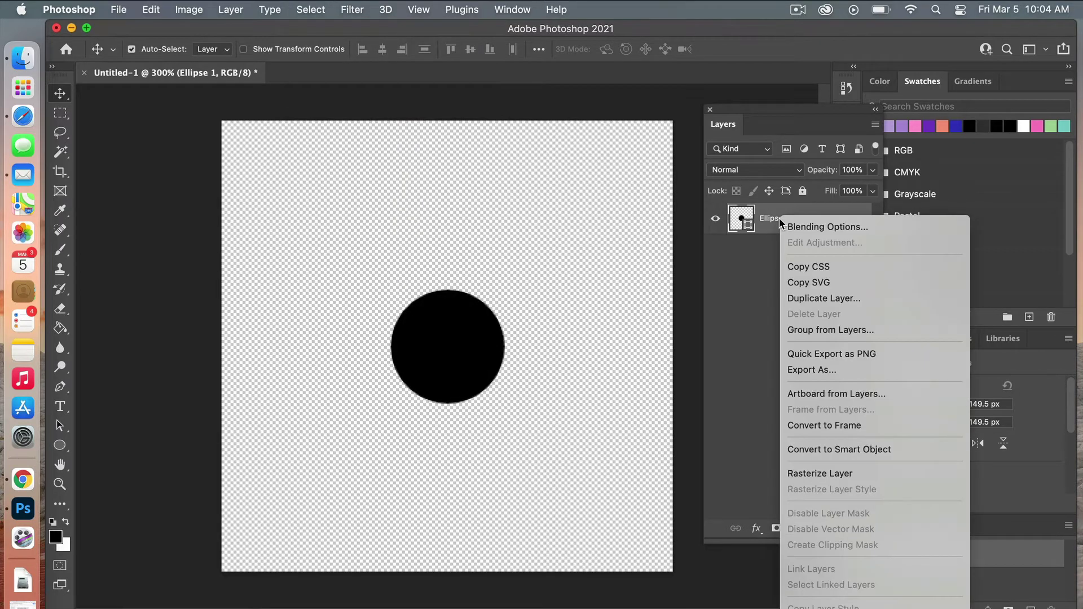
click(816, 299)
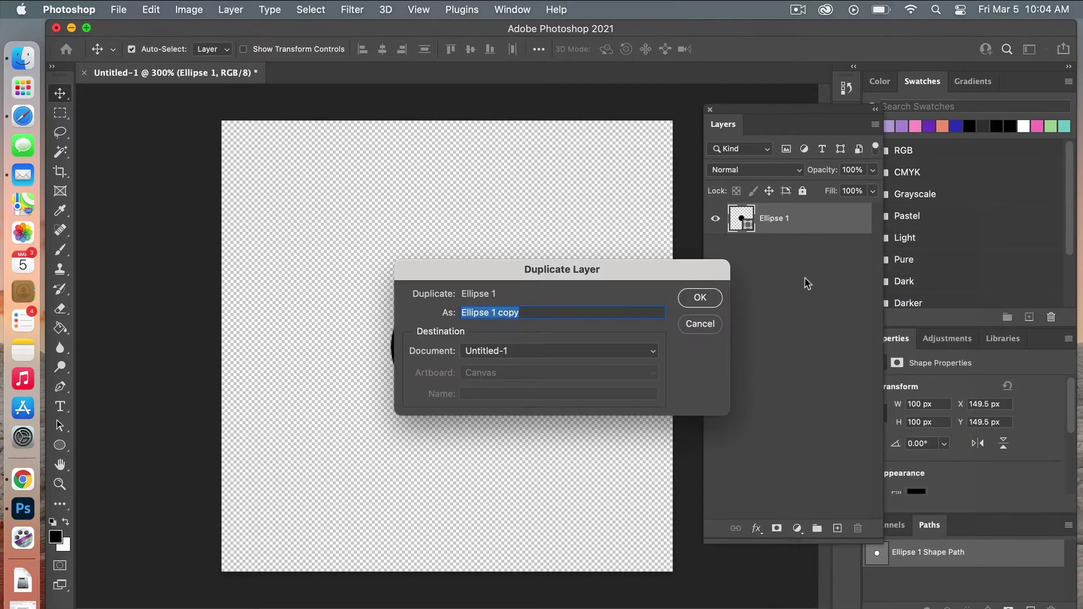
click(697, 299)
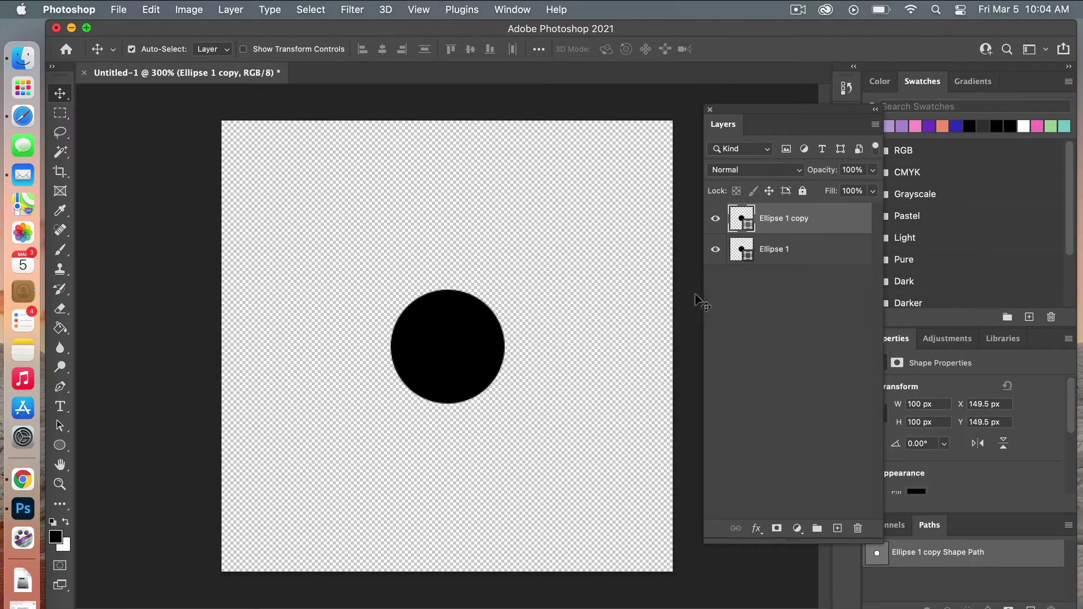
Convert the duplicated circle to a smart object and apply an Offset filter of +200 px horizontally and vertically with Wrap Around.
click(349, 12)
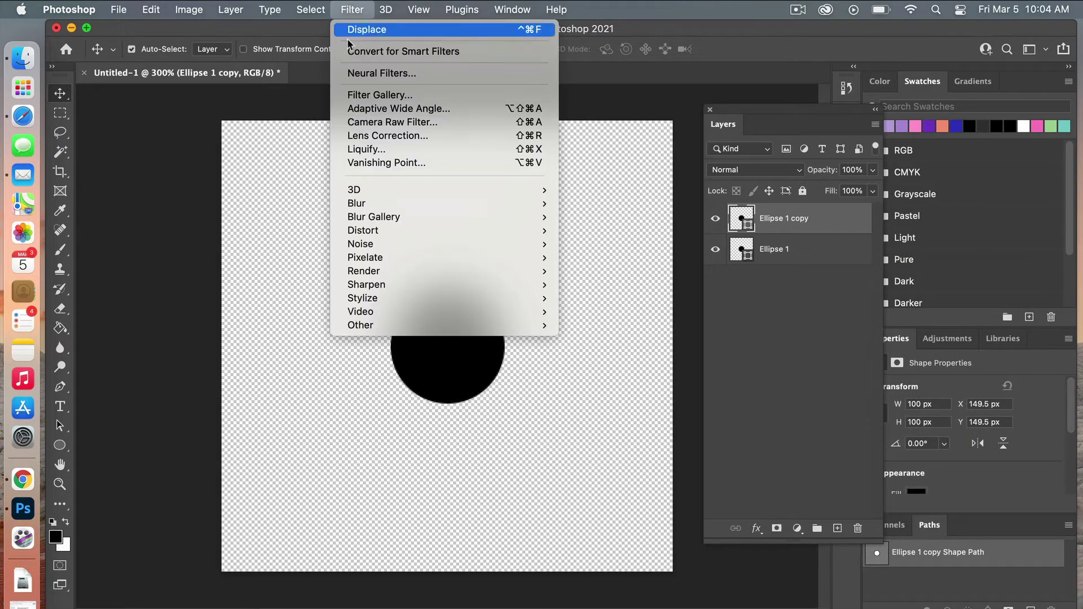
mouse_move(371, 322)
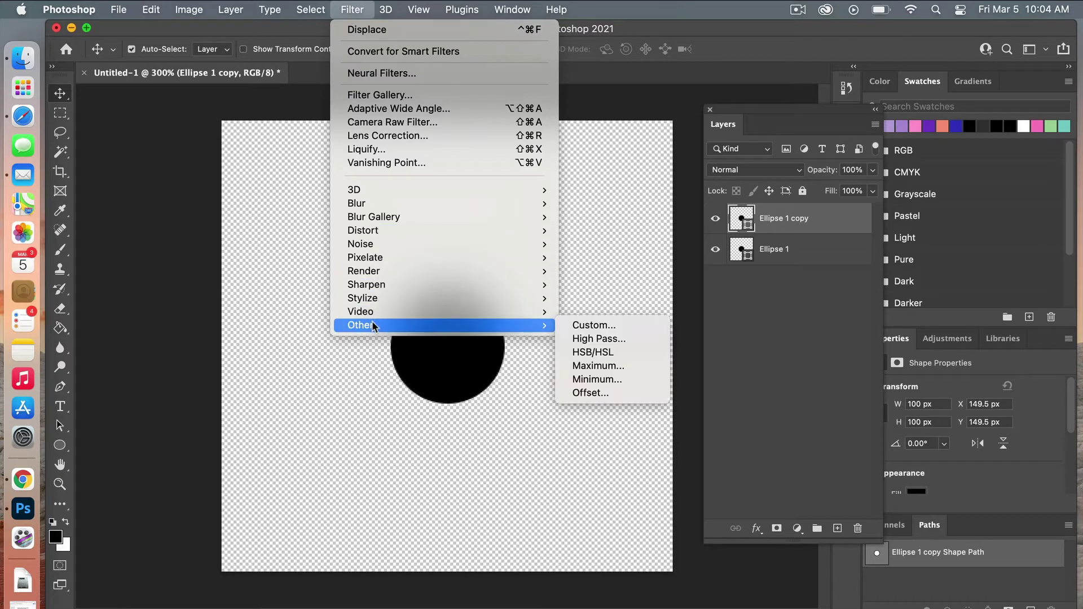
click(593, 386)
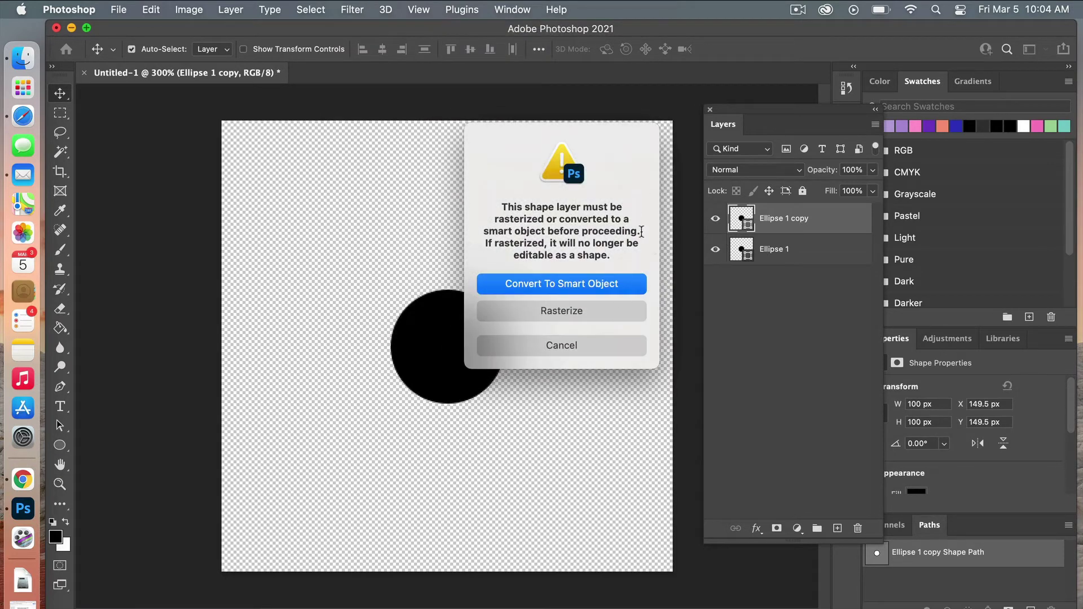
click(630, 288)
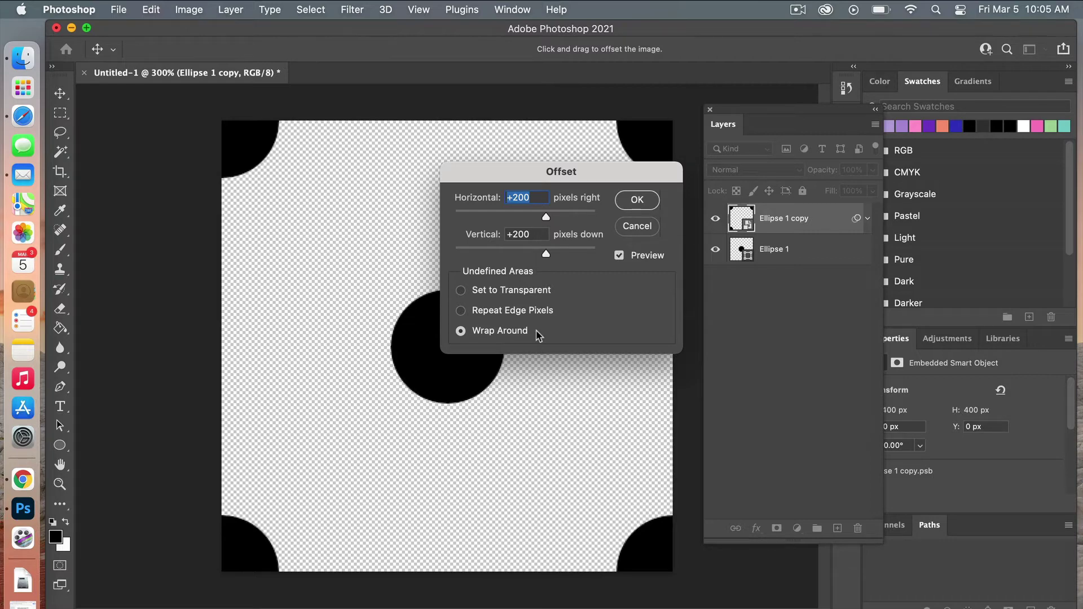
click(642, 201)
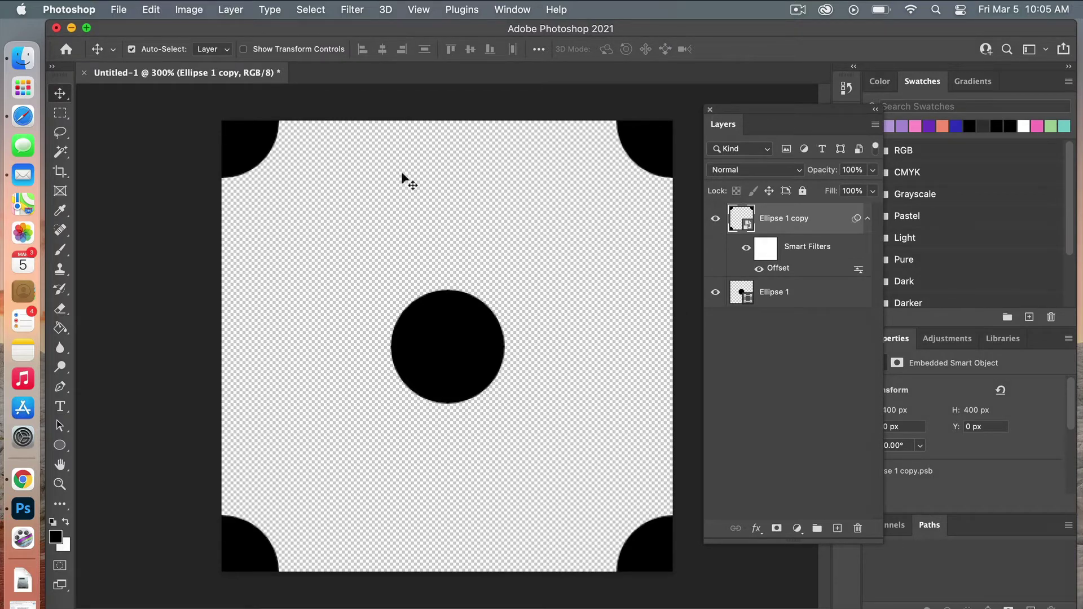
Define the dot artwork as a pattern named "polks dots 2".
click(151, 10)
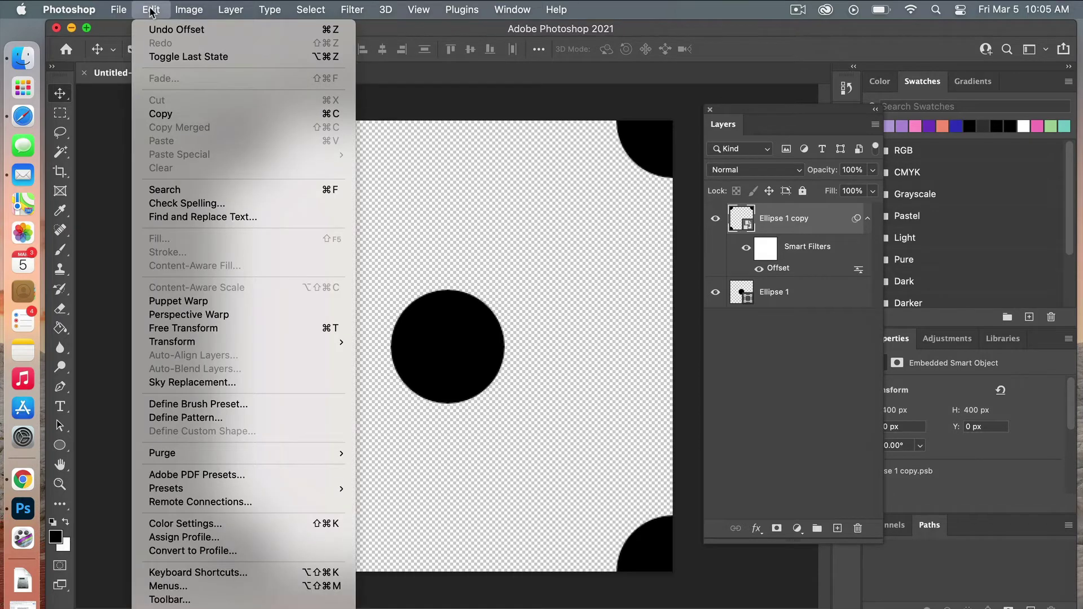
click(212, 418)
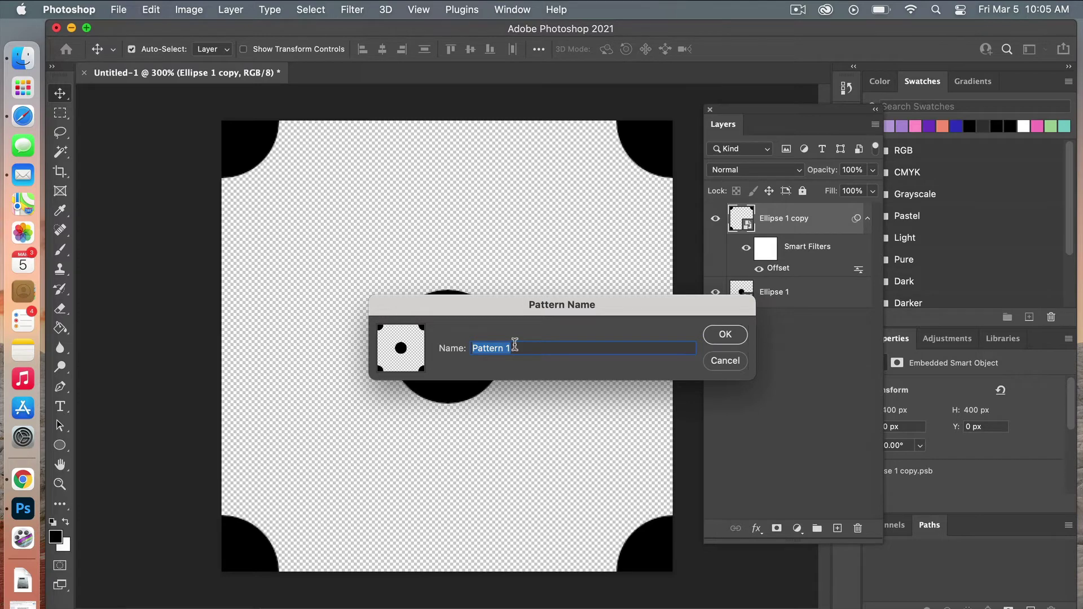
text(polks dots 2)
click(732, 337)
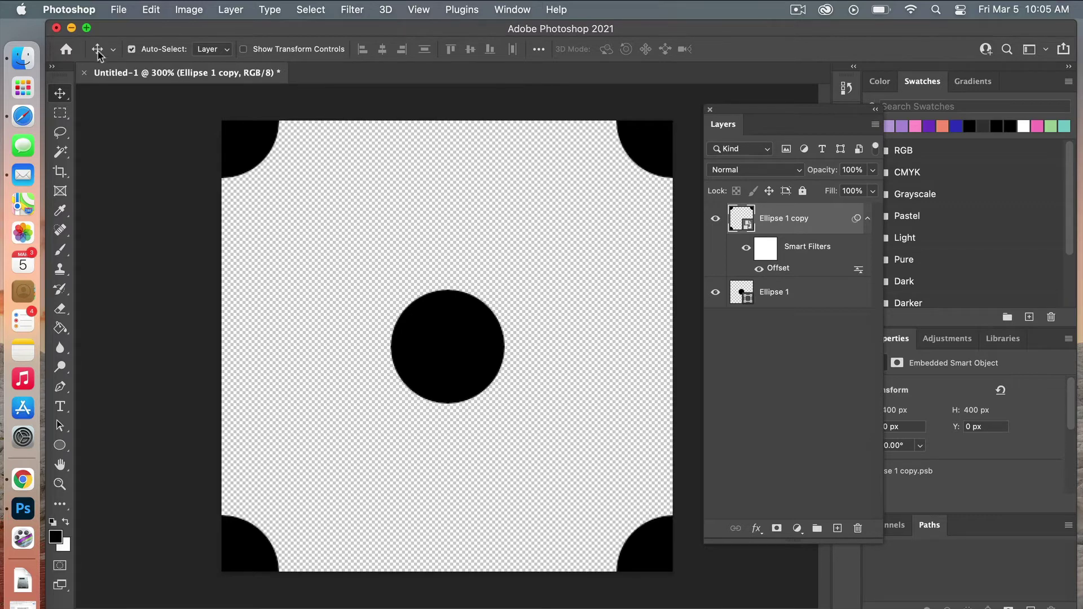
Create a new 3600 × 3600 pixel document at 300 pixels/inch with white background contents.
click(120, 10)
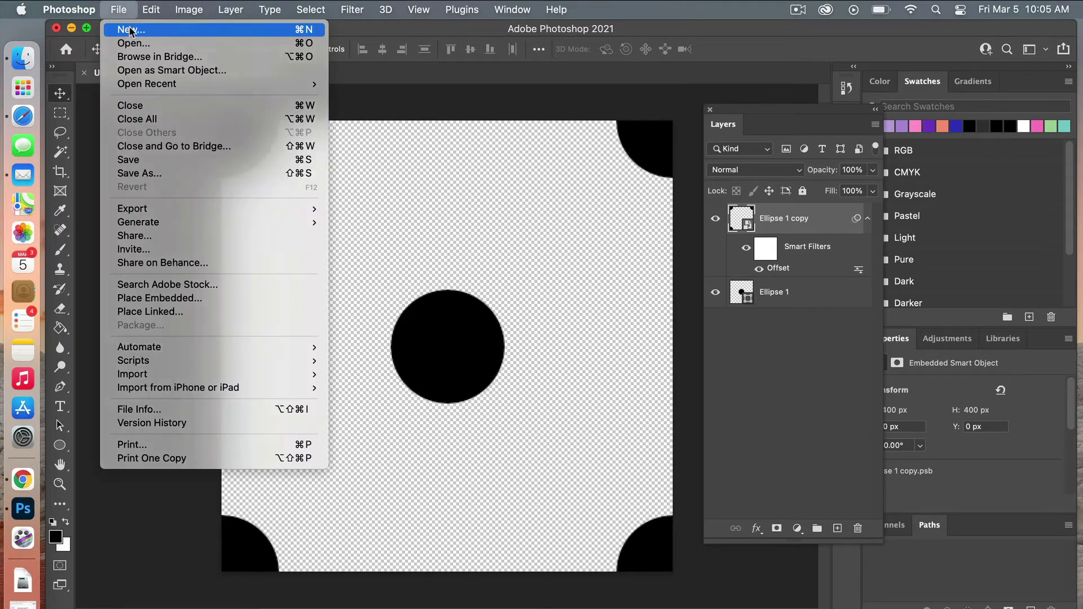
click(130, 30)
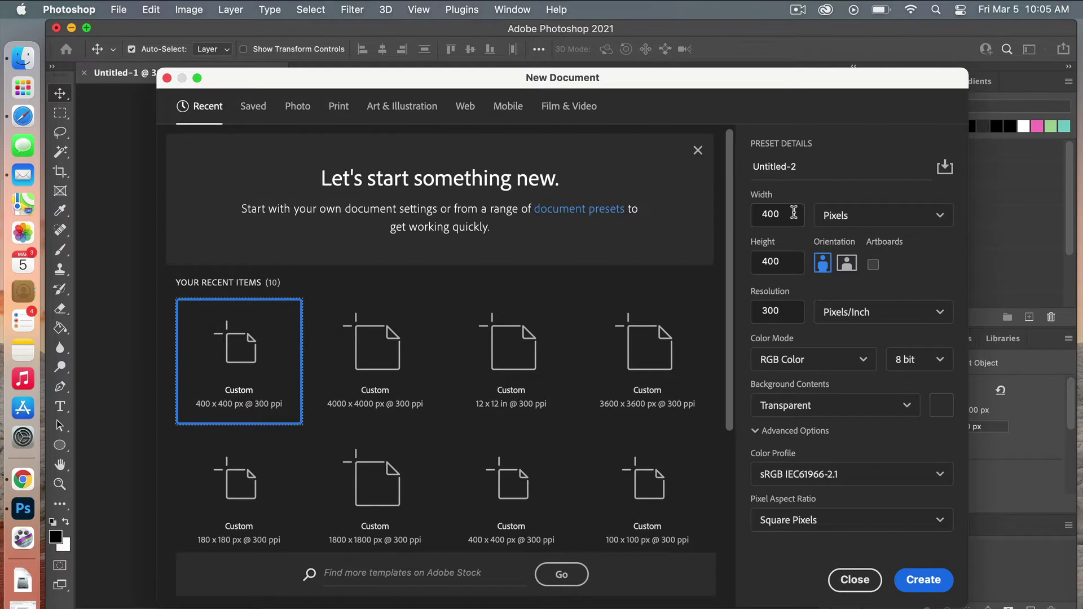
drag(789, 214, 744, 213)
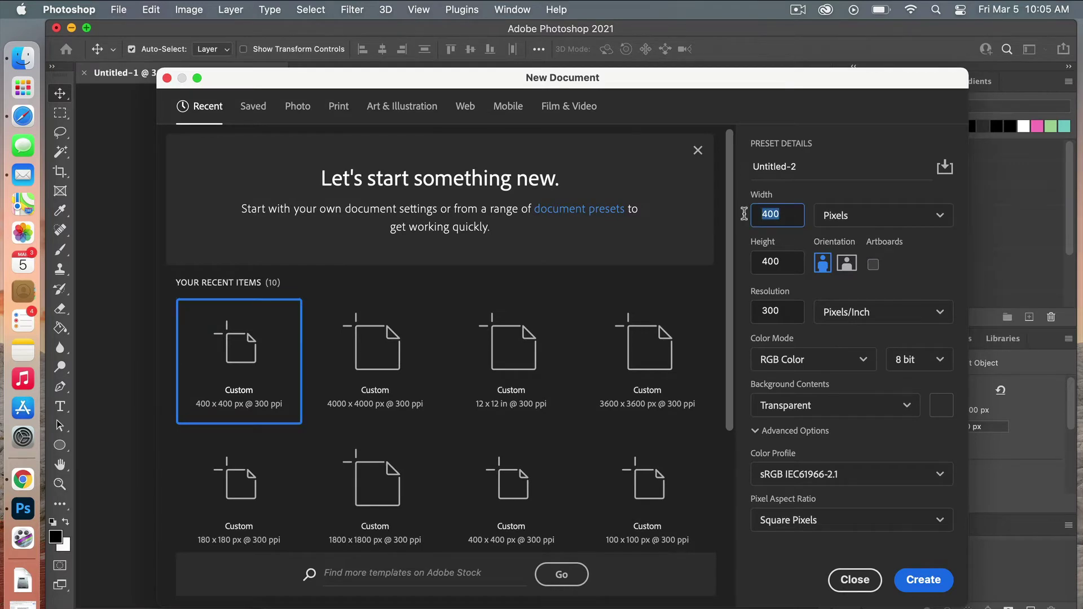
text(3600)
drag(787, 261, 745, 262)
text(3600)
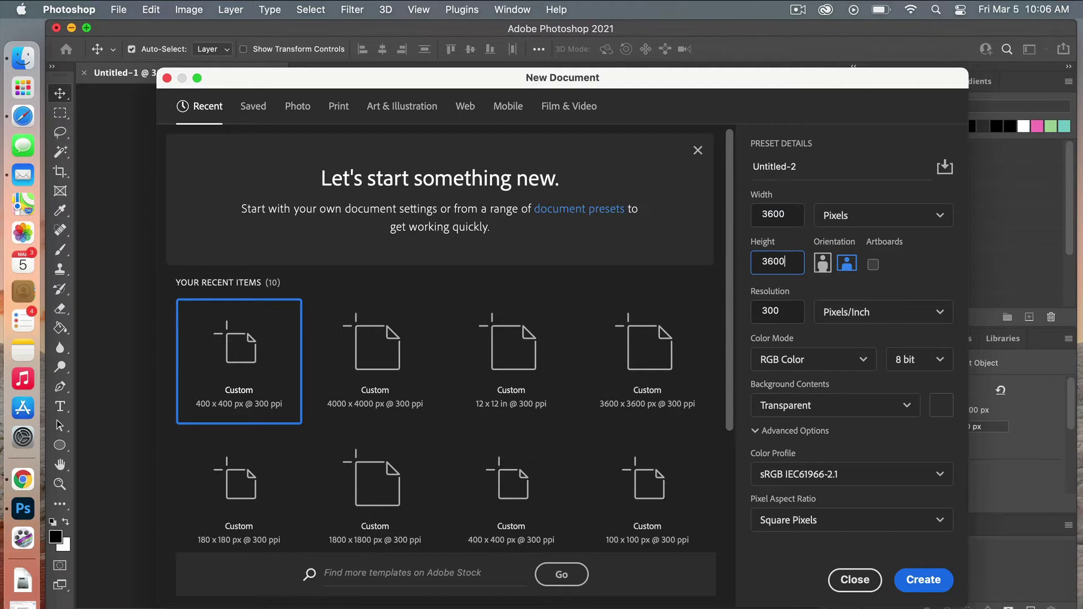
click(928, 272)
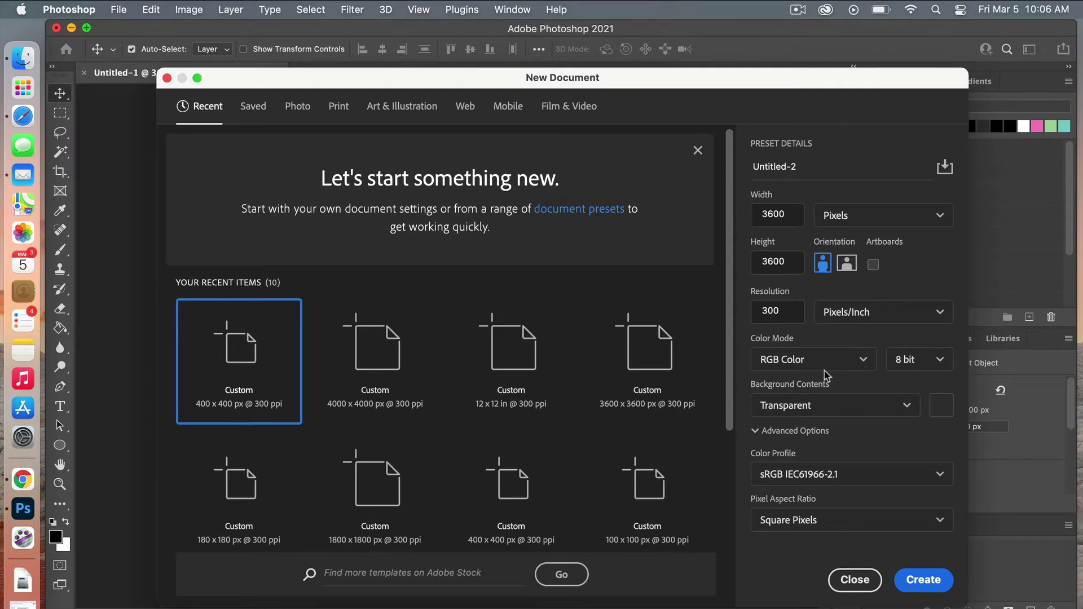
click(875, 407)
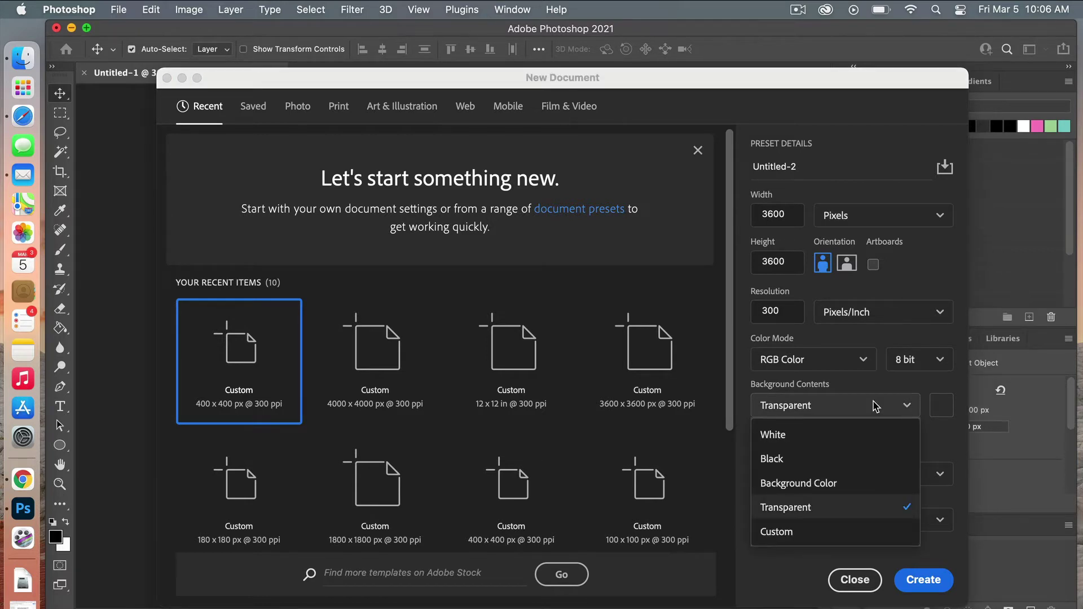
click(800, 438)
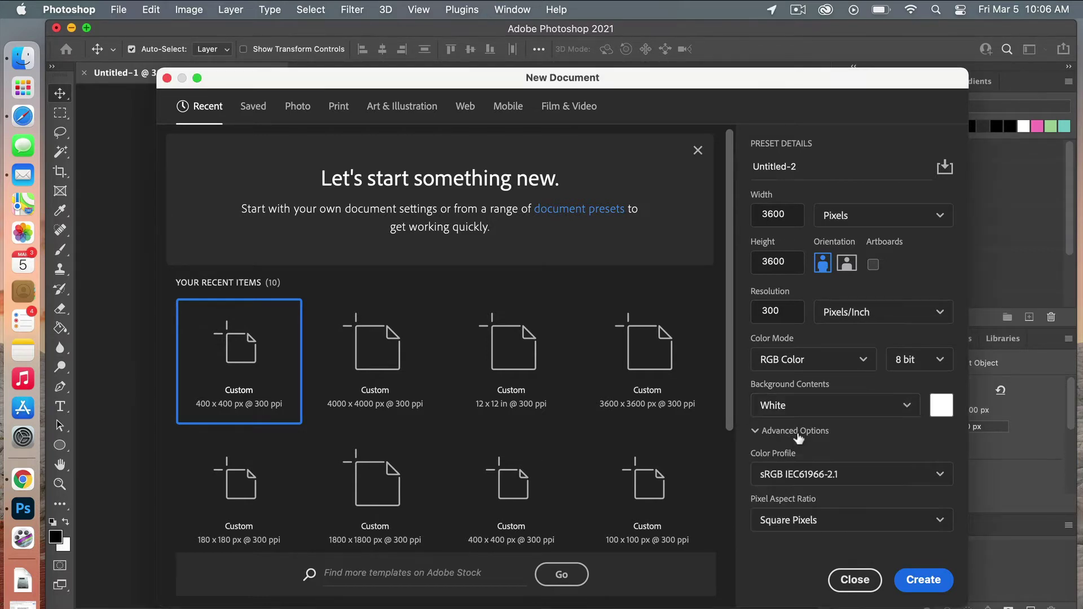
click(922, 587)
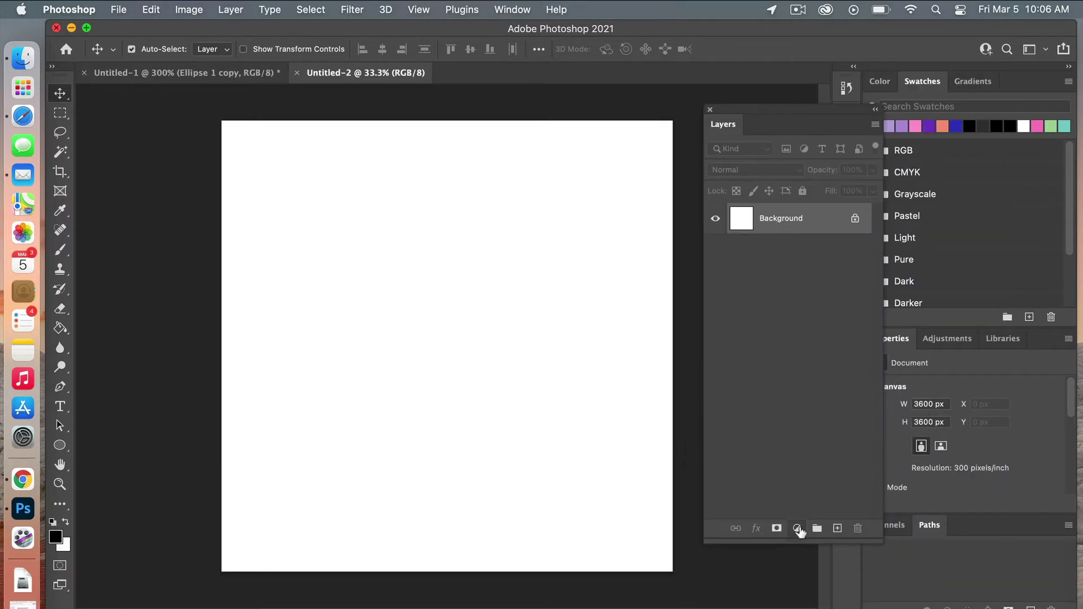
Add a pattern fill layer above the background using the newly defined black polka dot pattern.
click(797, 529)
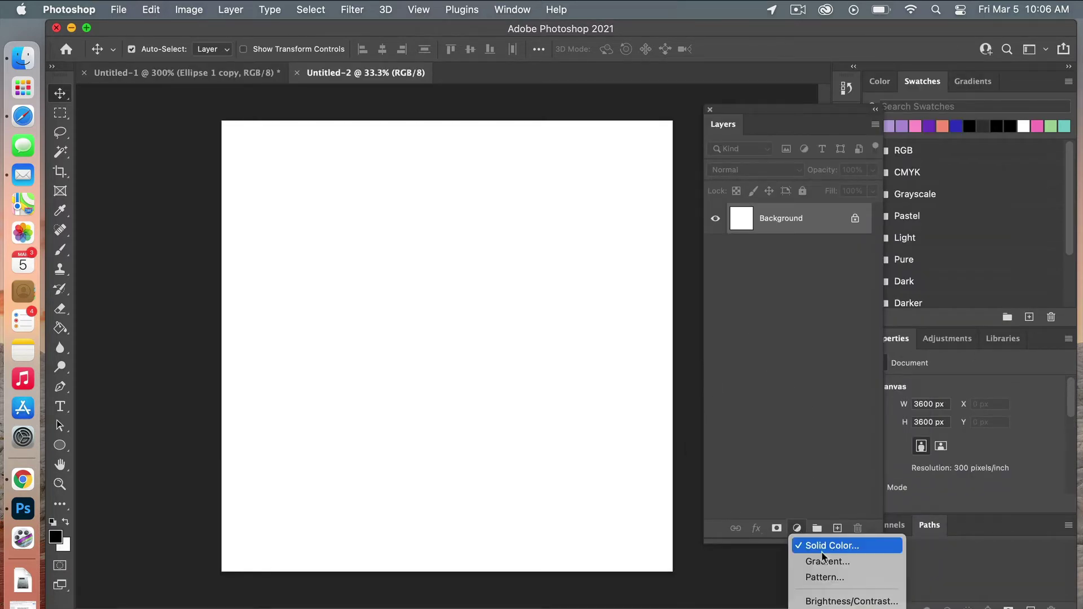
click(840, 581)
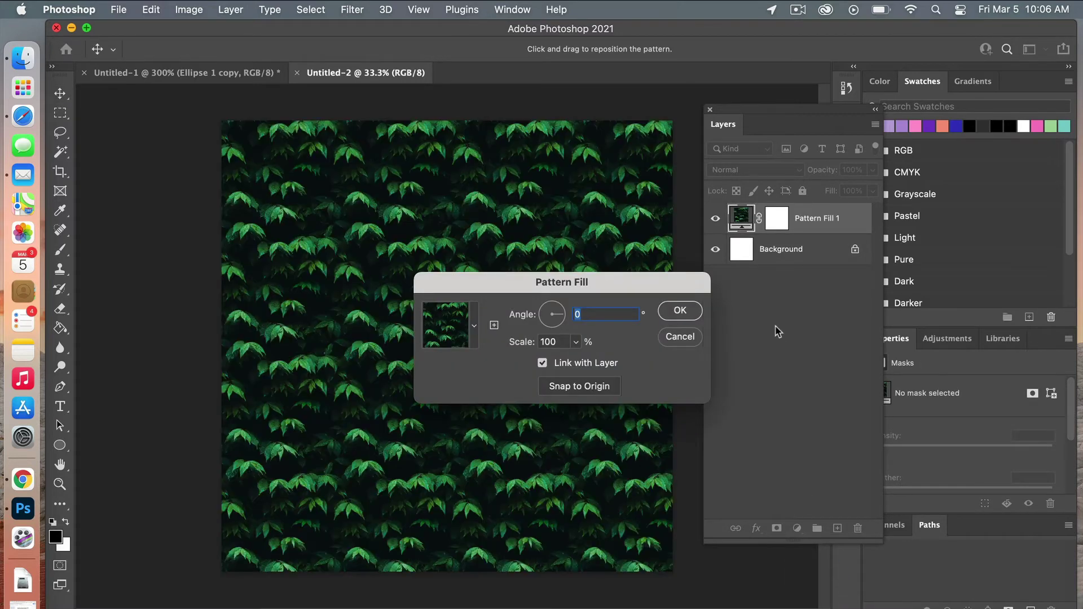
click(475, 327)
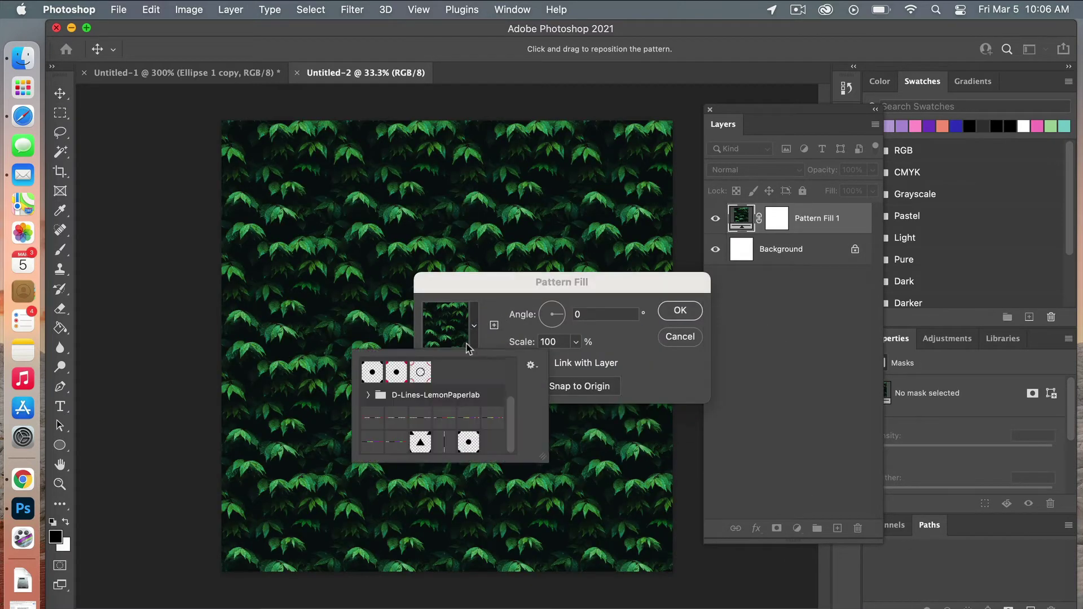
click(469, 441)
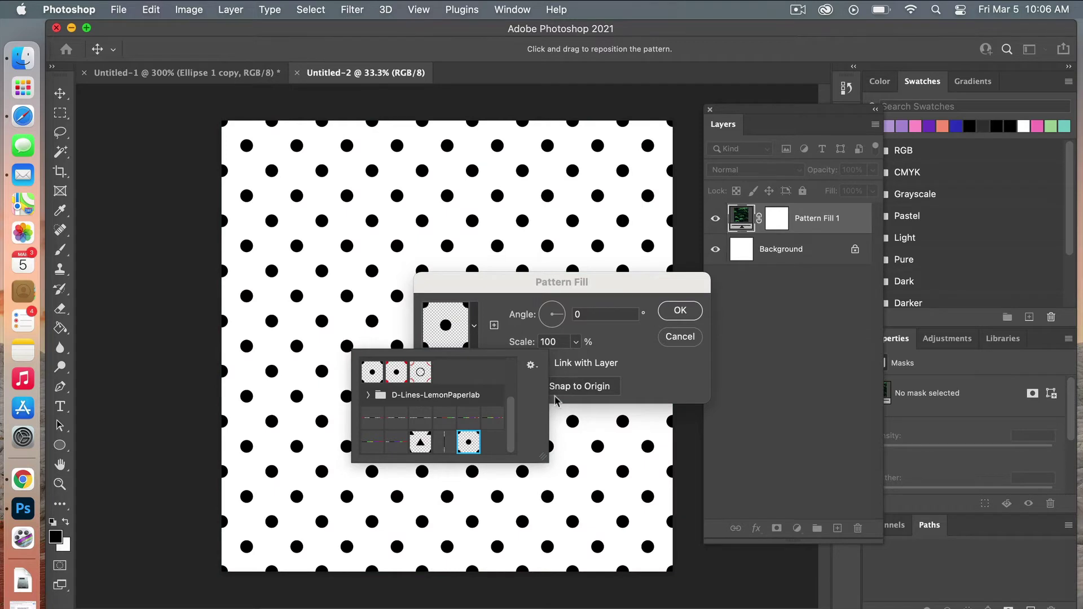
click(636, 336)
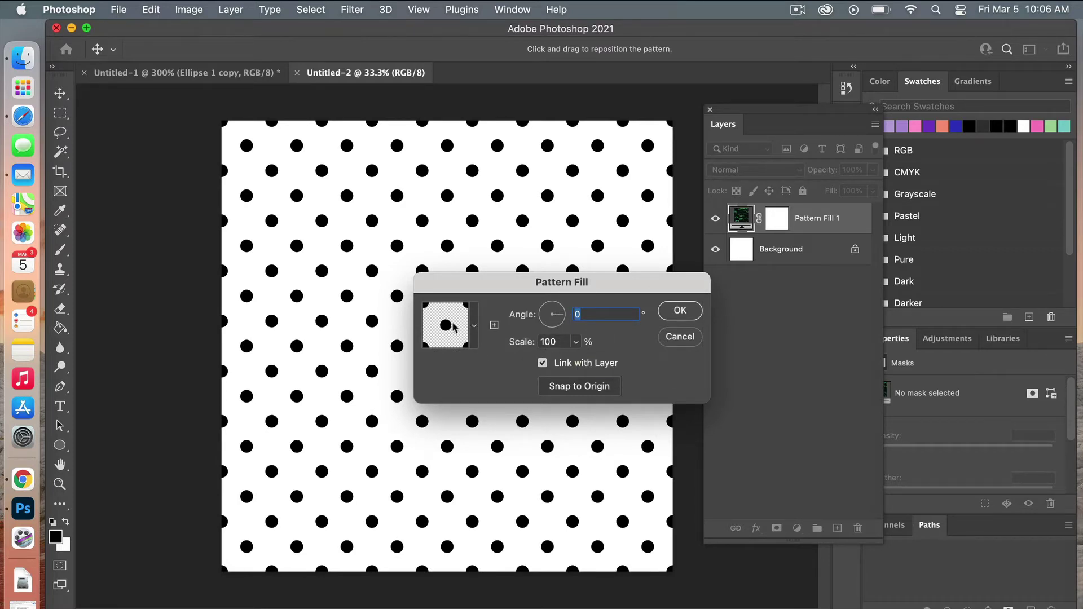
Shift the dot pattern on the canvas, snap it back to the origin, and accept the pattern fill.
drag(470, 222, 498, 223)
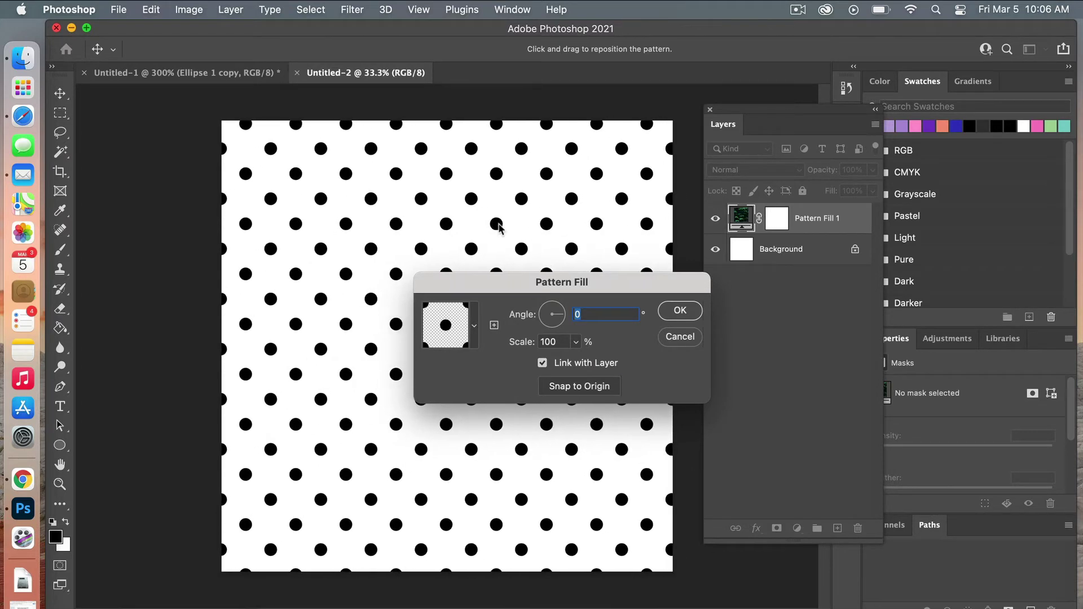
click(598, 388)
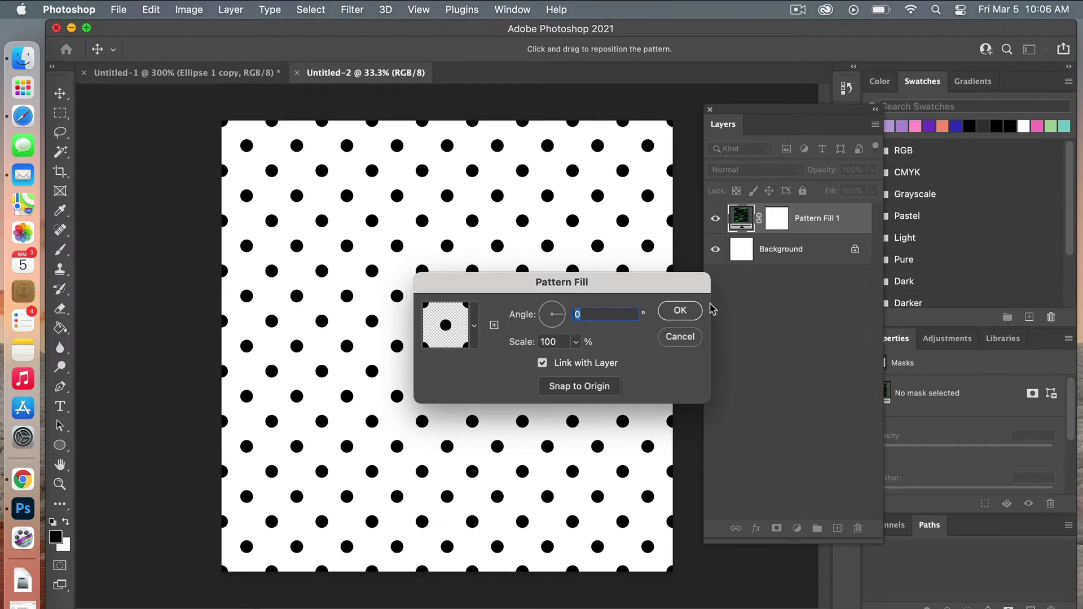
click(690, 312)
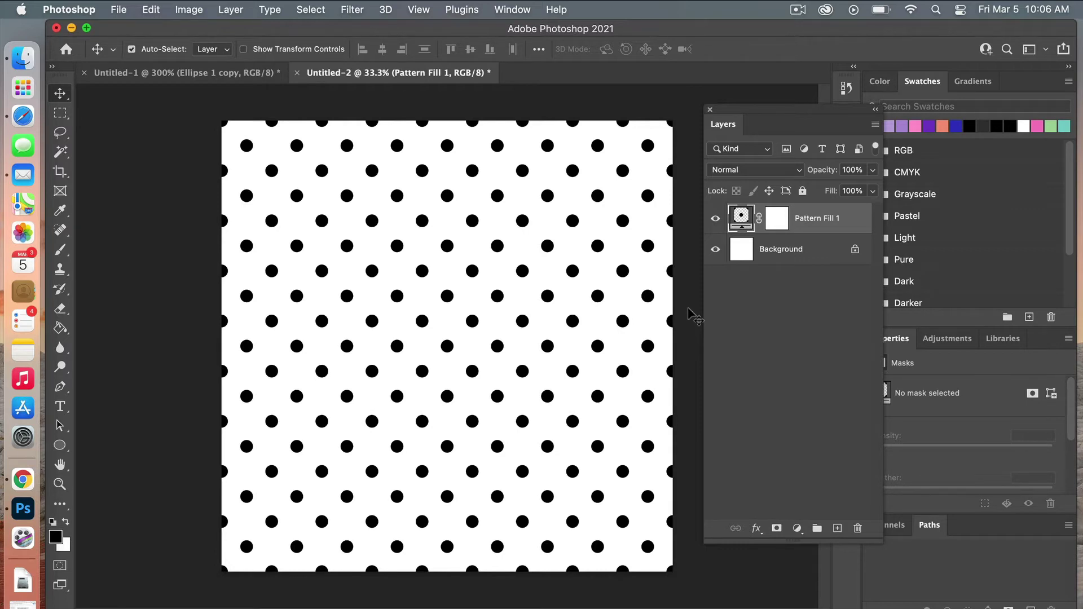
Create another 3600 × 3600 pixel document at 300 pixels/inch with a white background.
click(120, 10)
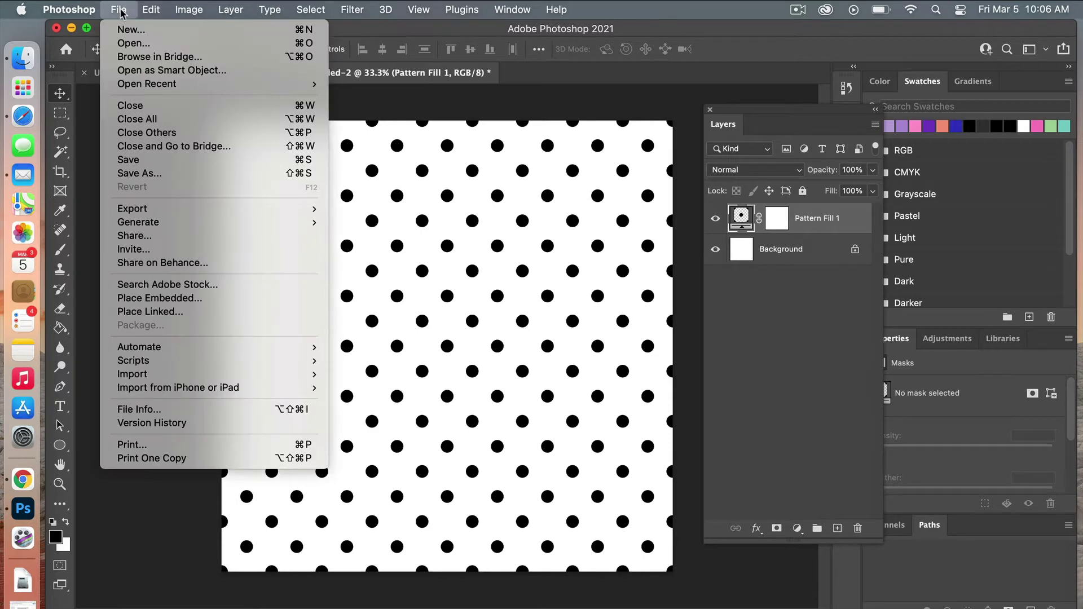
click(133, 31)
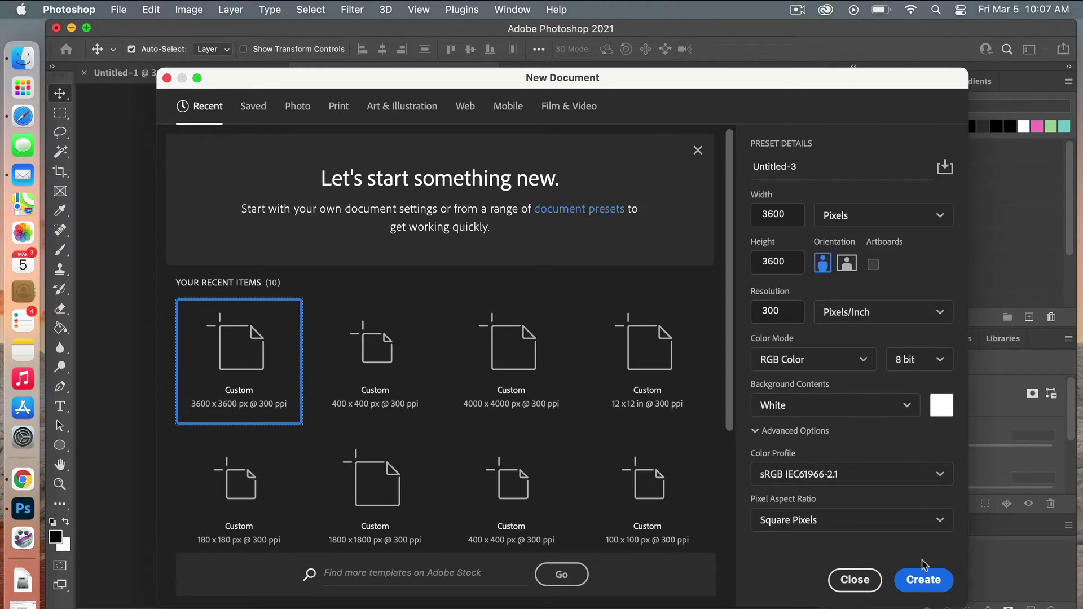
click(922, 581)
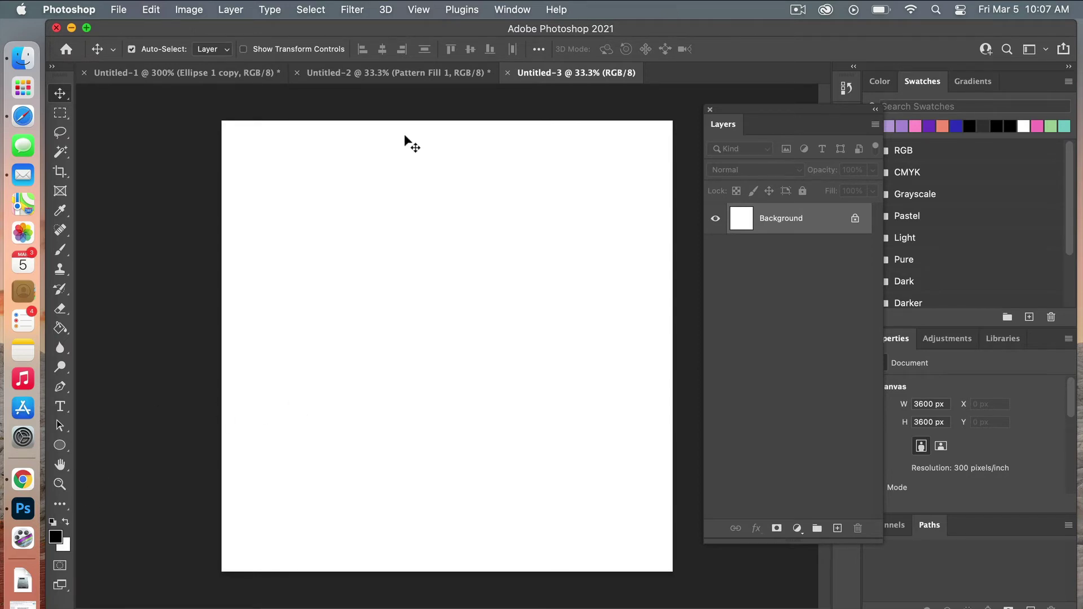
Render Difference Clouds on the background and convert it to a regular layer named Layer 0.
click(353, 9)
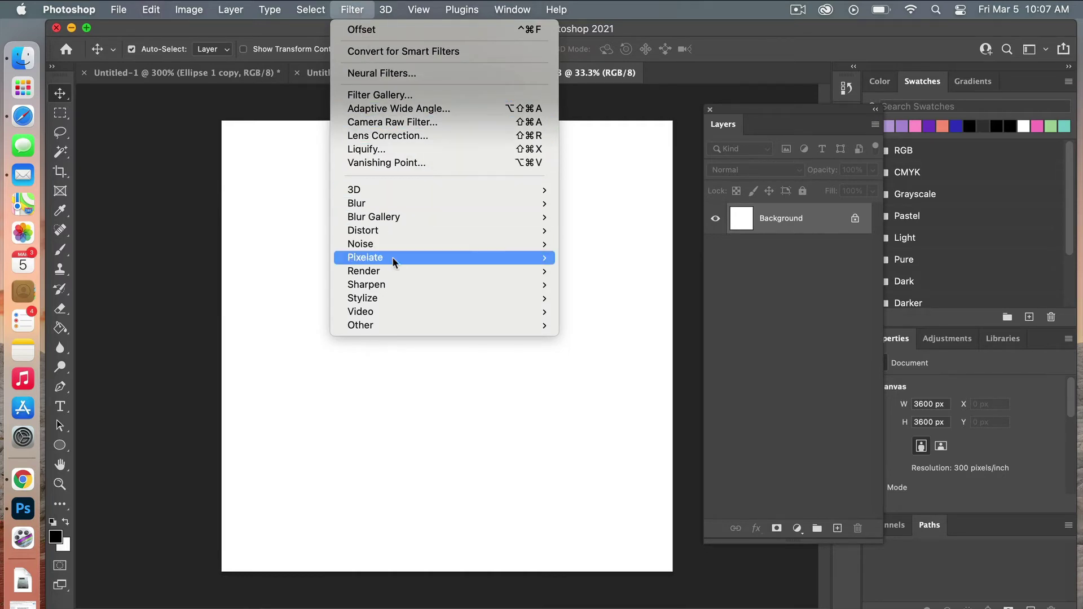
mouse_move(389, 273)
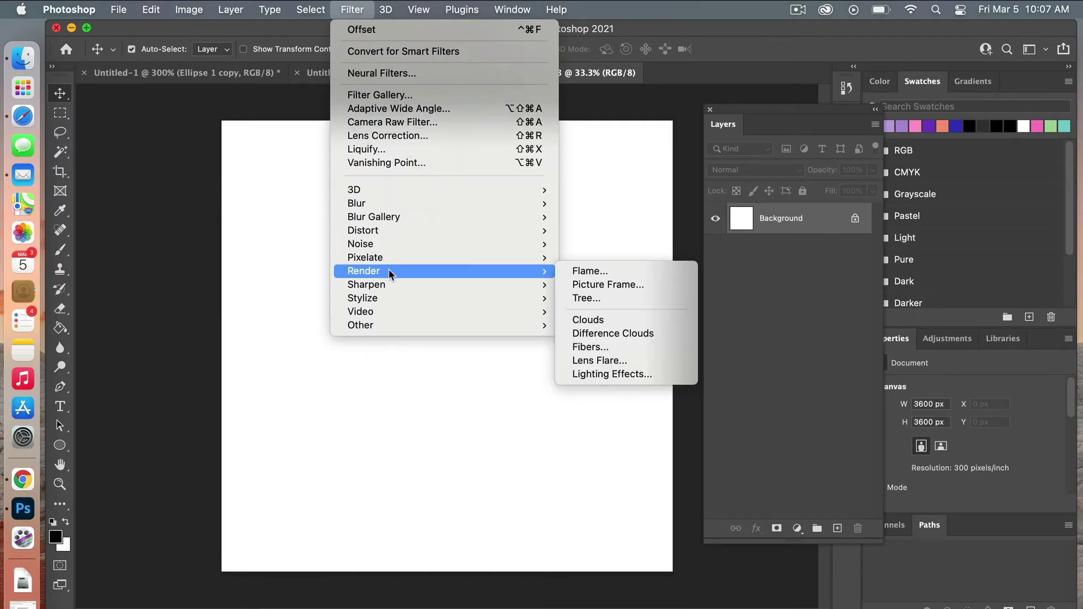
click(666, 334)
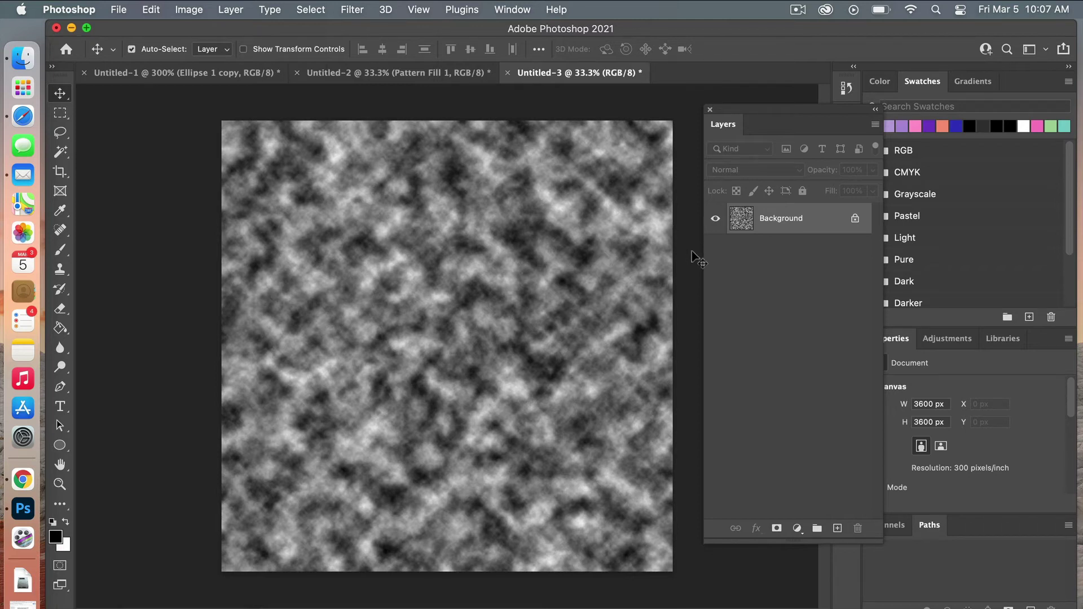
double_click(790, 220)
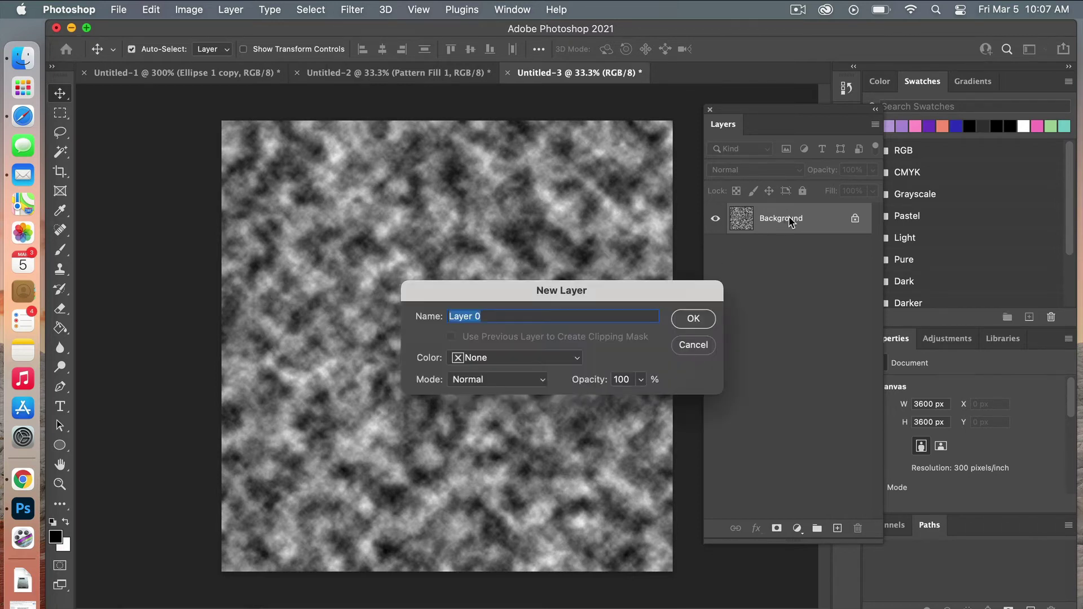
click(683, 319)
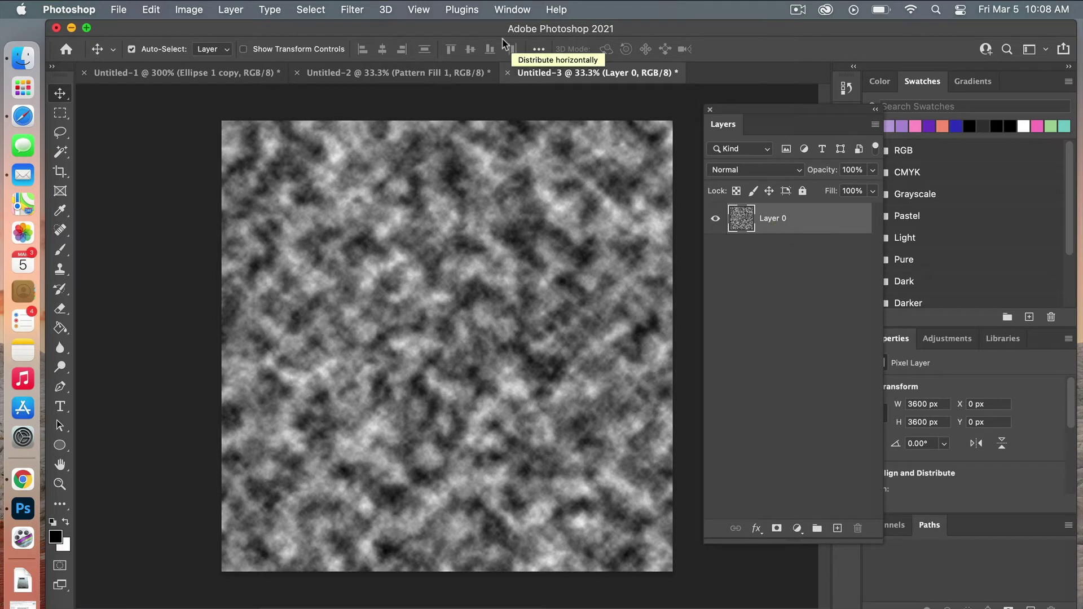
Apply the Fibers render filter to Layer 0 with Variance 19 and Strength about 18.
click(353, 10)
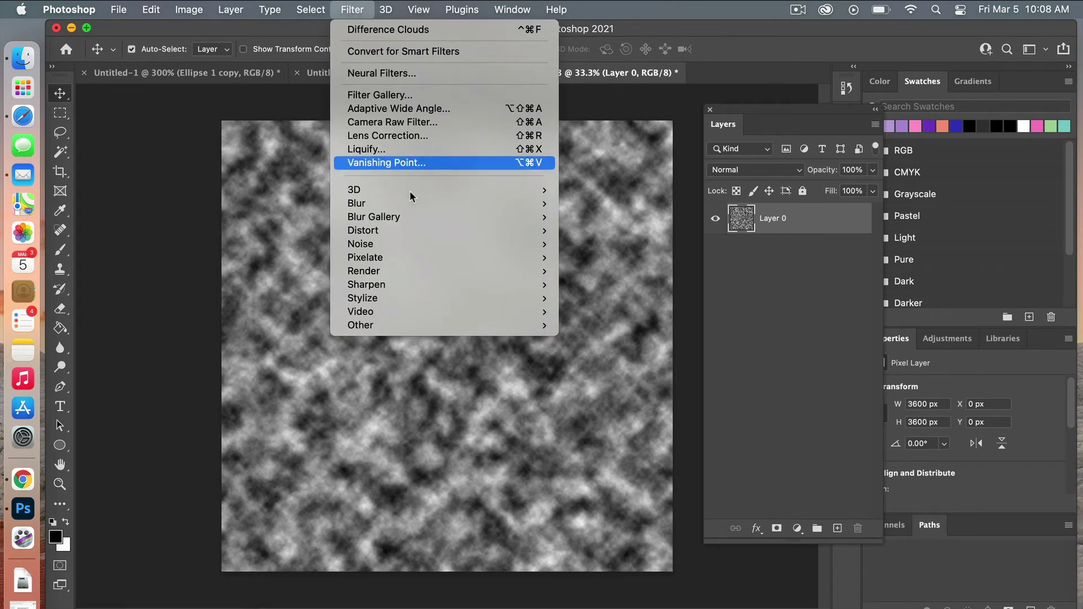
mouse_move(410, 270)
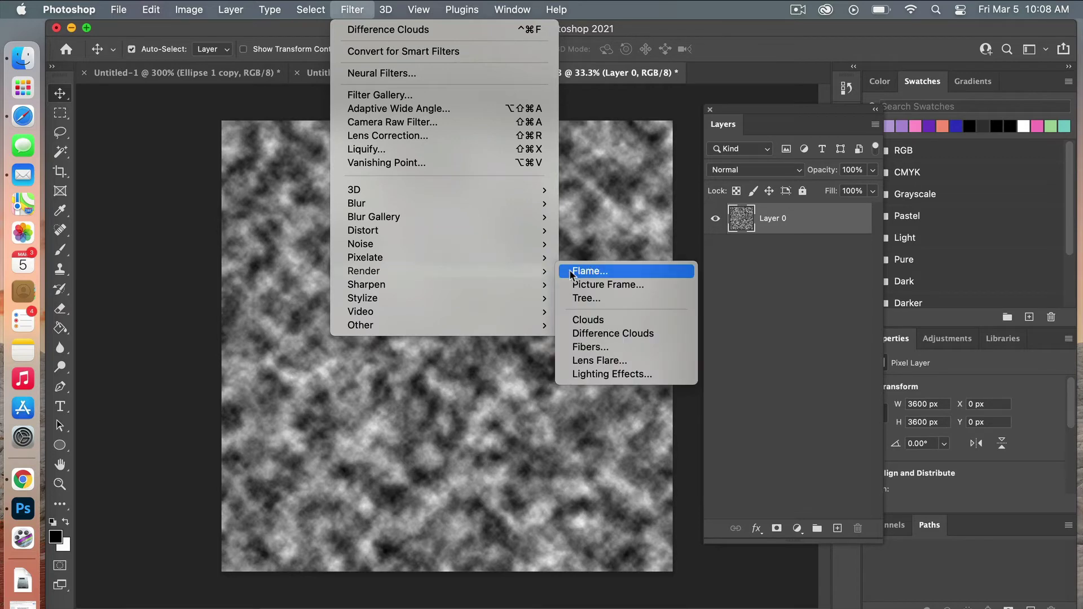
click(606, 347)
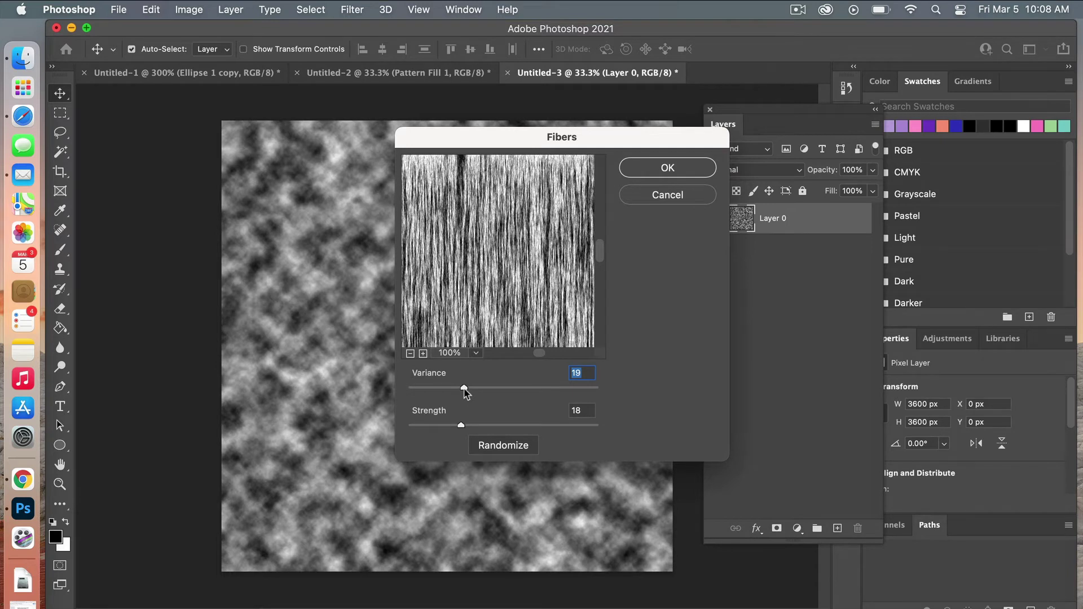
drag(464, 389, 438, 390)
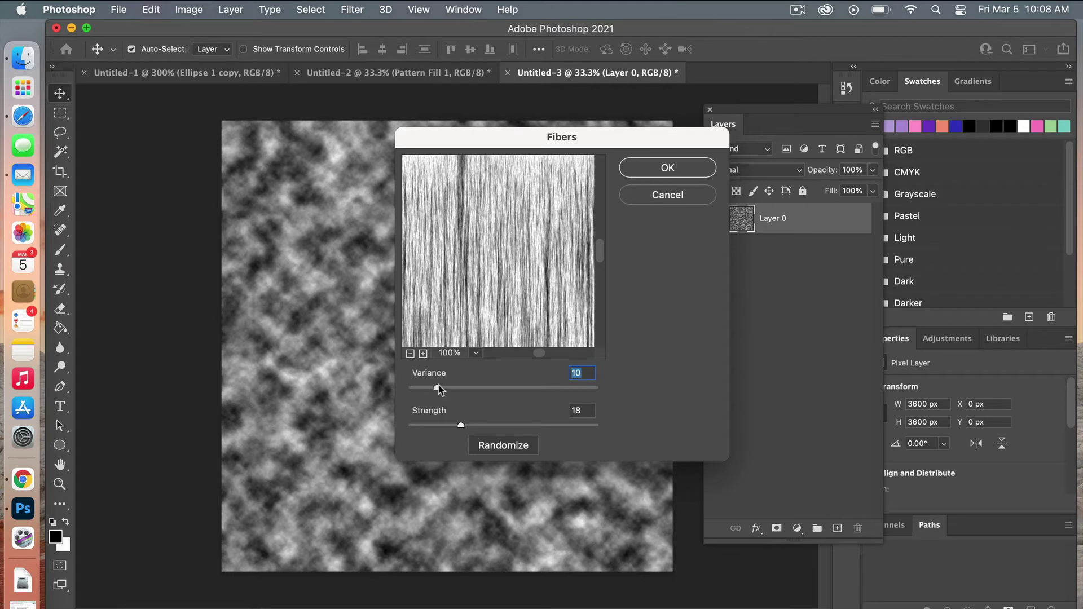
drag(439, 388, 465, 391)
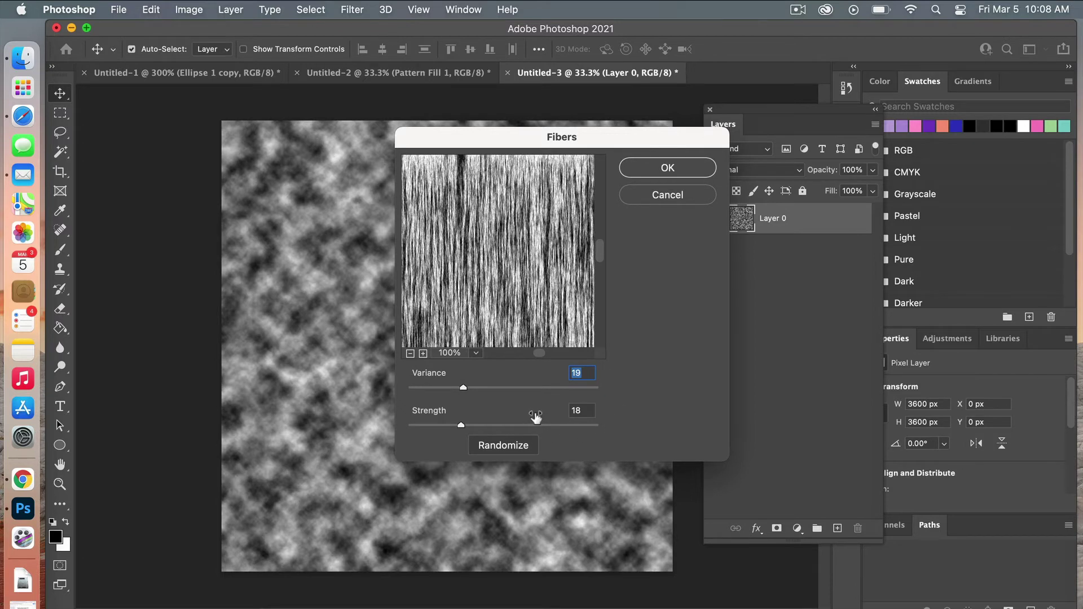
click(461, 426)
mouse_move(461, 426)
mouse_down()
mouse_move(432, 428)
mouse_move(455, 429)
mouse_up()
drag(455, 427, 460, 427)
click(688, 171)
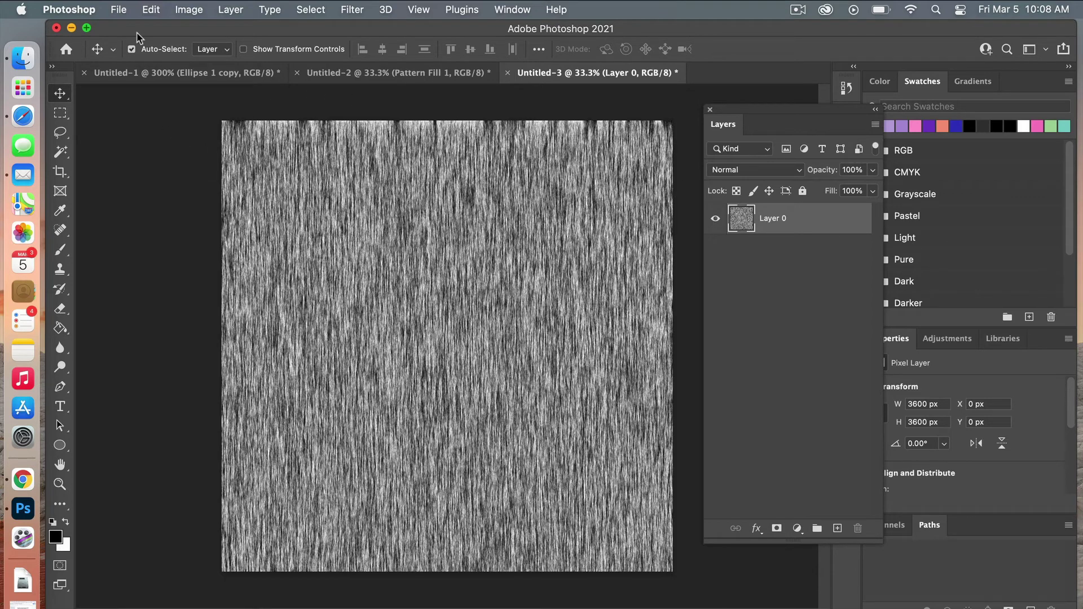
Save the fibers document in Photoshop format as black-white-fibers.psd in the Examples folder.
click(119, 10)
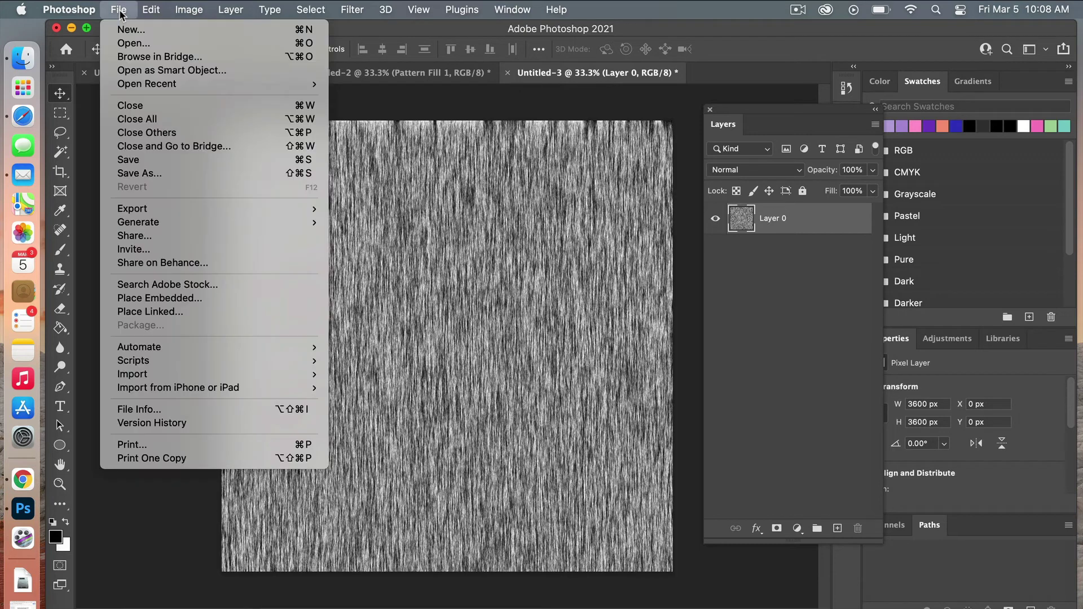
click(161, 171)
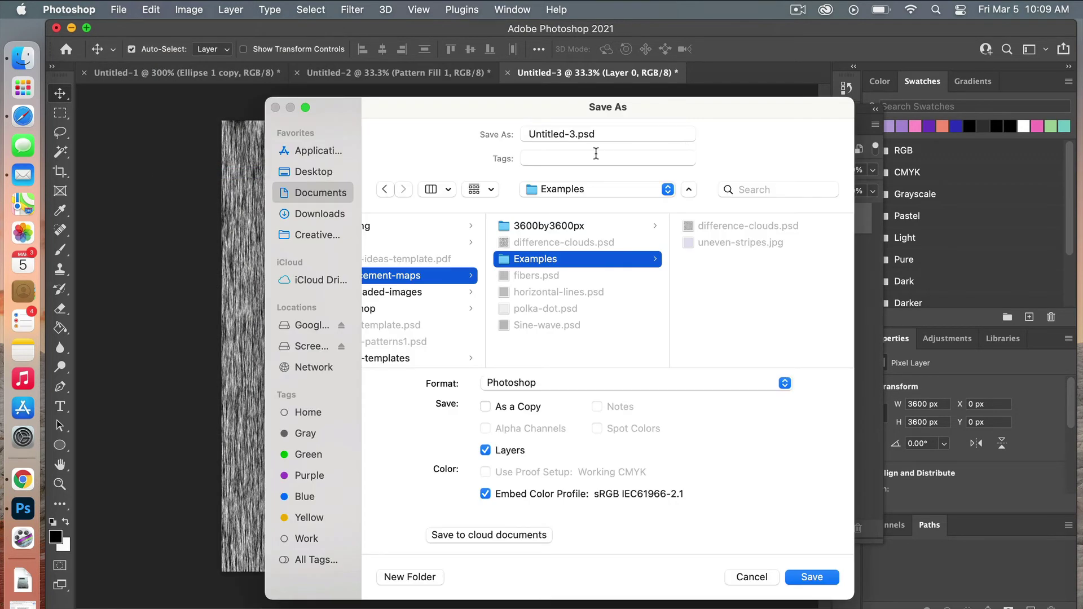
drag(576, 134, 518, 134)
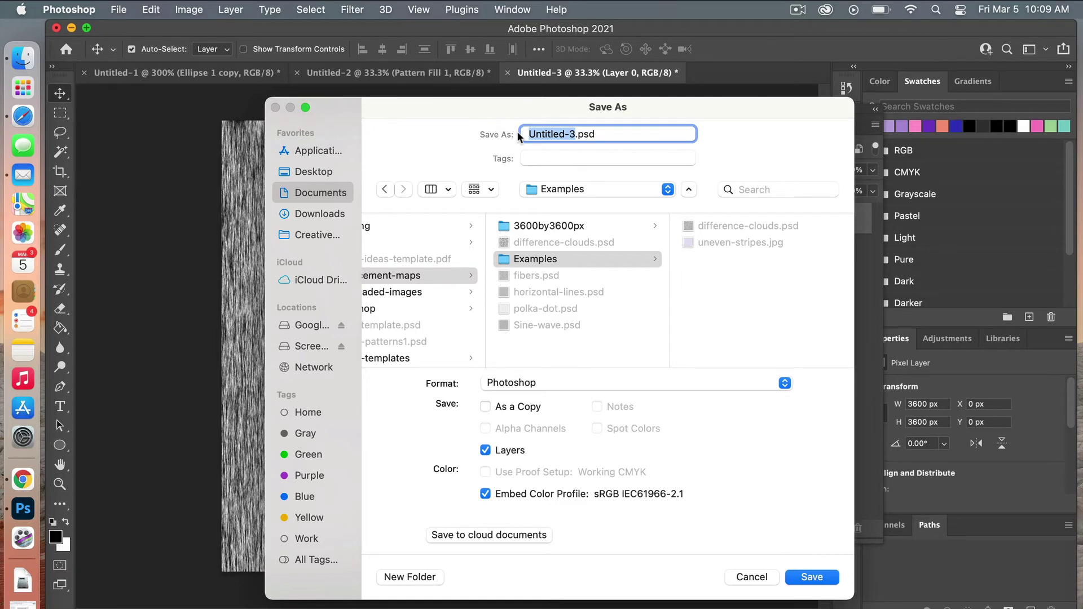
text(black)
text(-white-fiber)
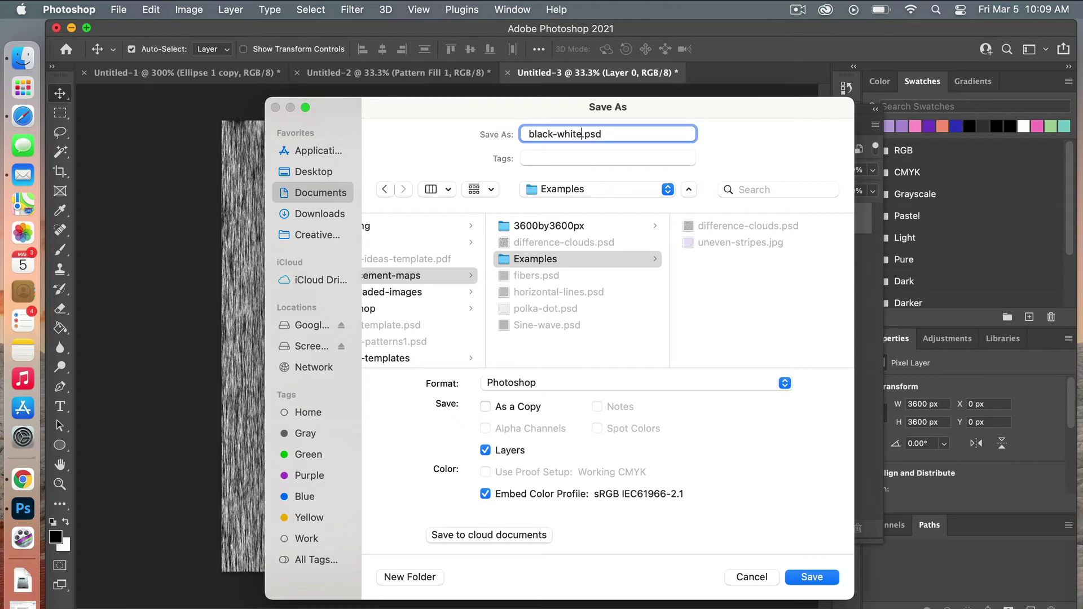
text(s)
click(818, 576)
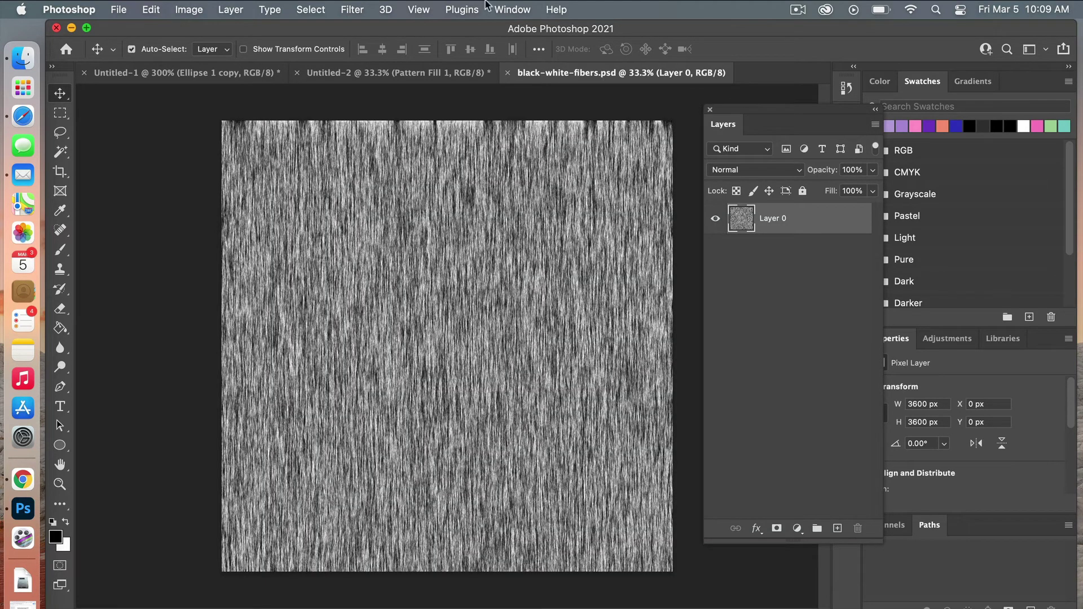
Close black-white-fibers.psd and convert the Pattern Fill 1 layer of the polka dot document to a smart object.
click(508, 74)
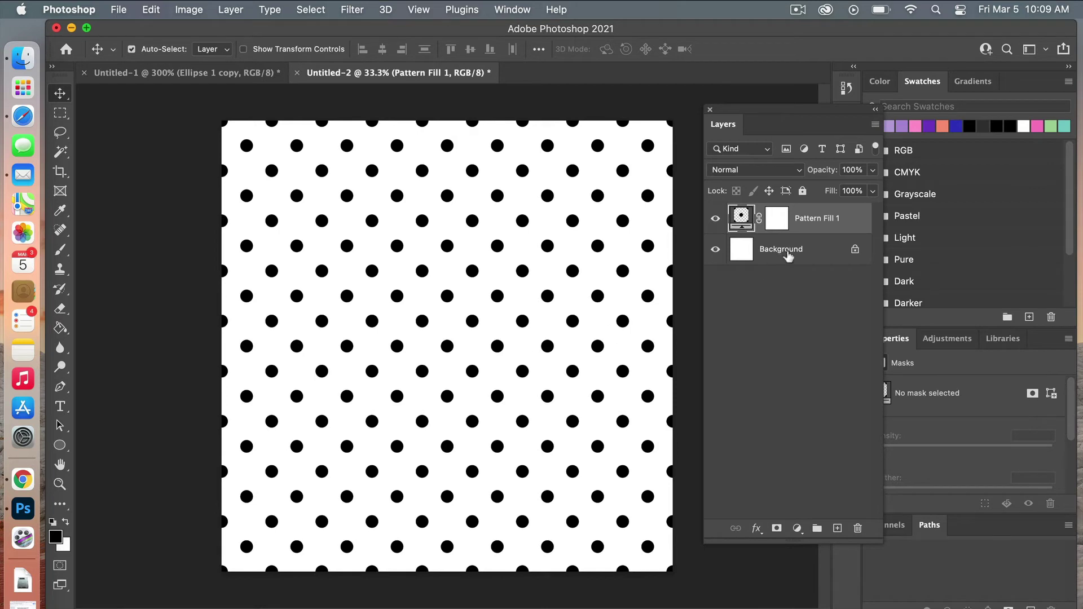
right_click(813, 220)
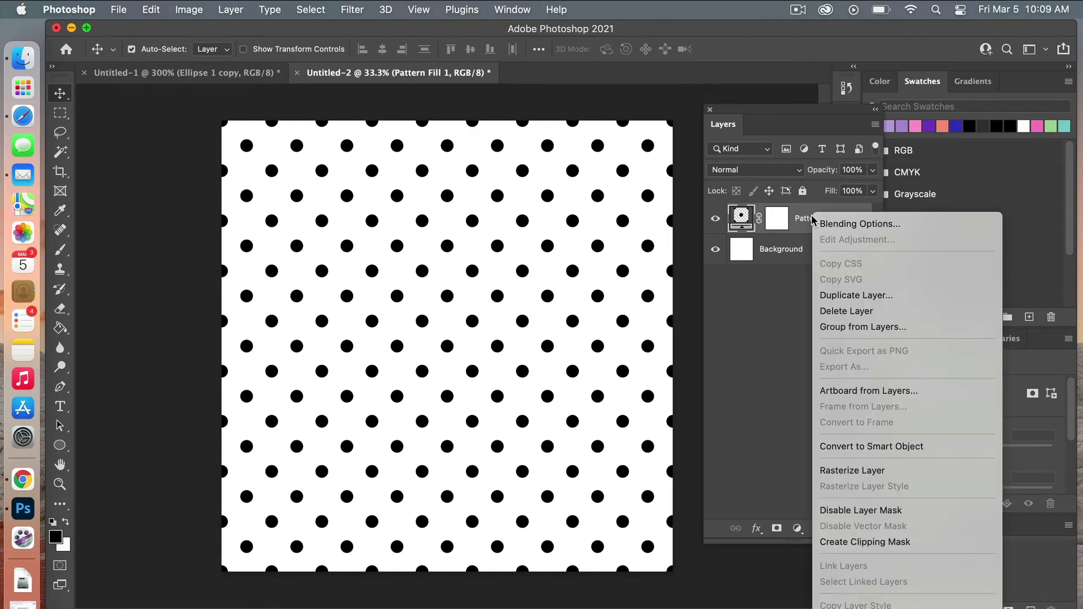
click(862, 446)
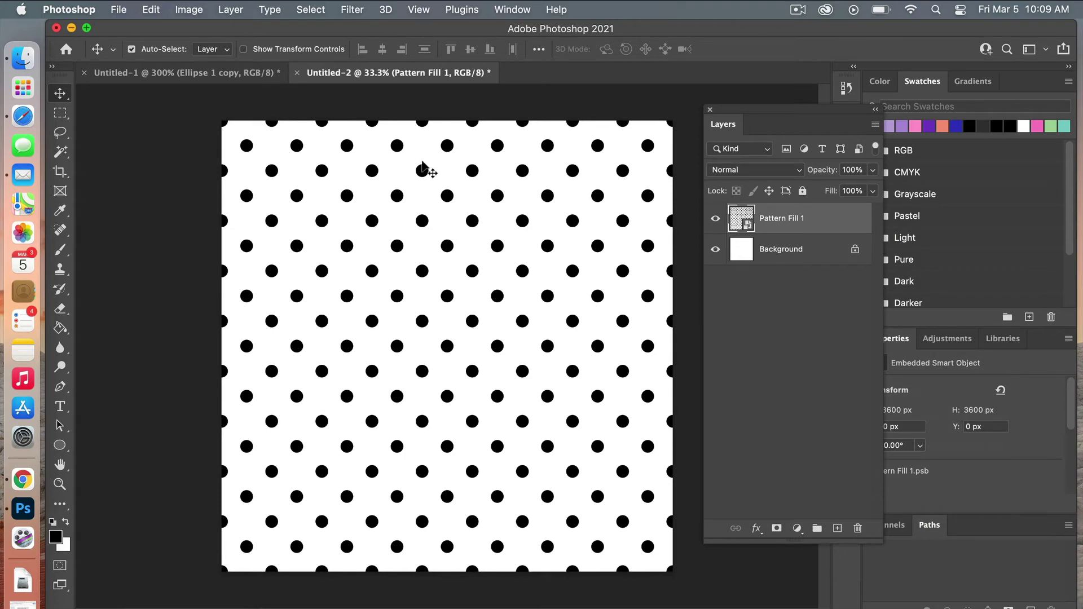
Apply the Displace filter to Pattern Fill 1 with horizontal and vertical scale 10, using black-white-fibers.psd as the displacement map.
click(353, 12)
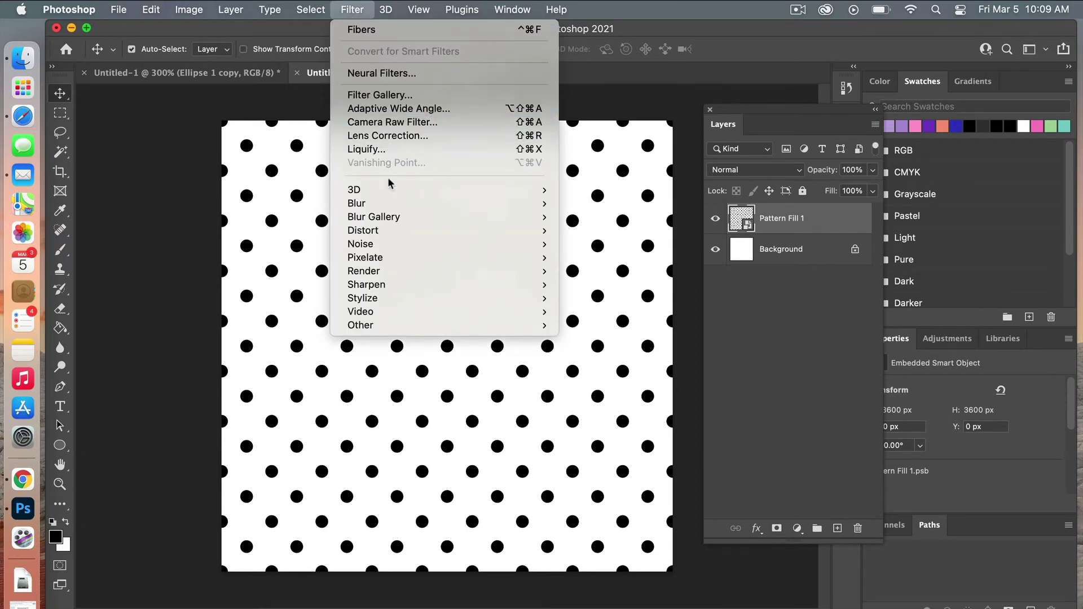
mouse_move(393, 235)
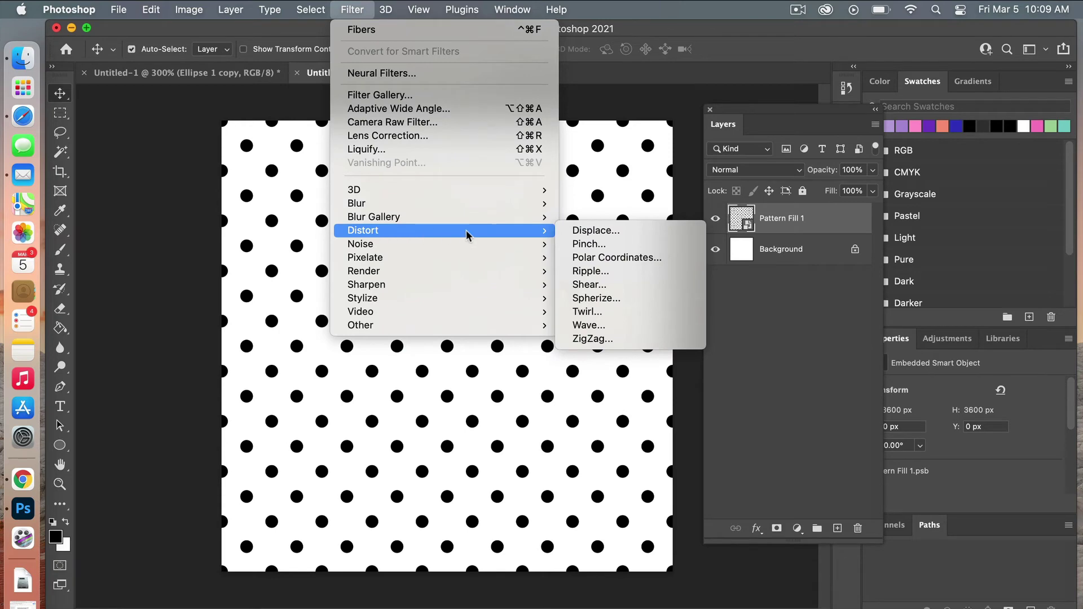
click(629, 235)
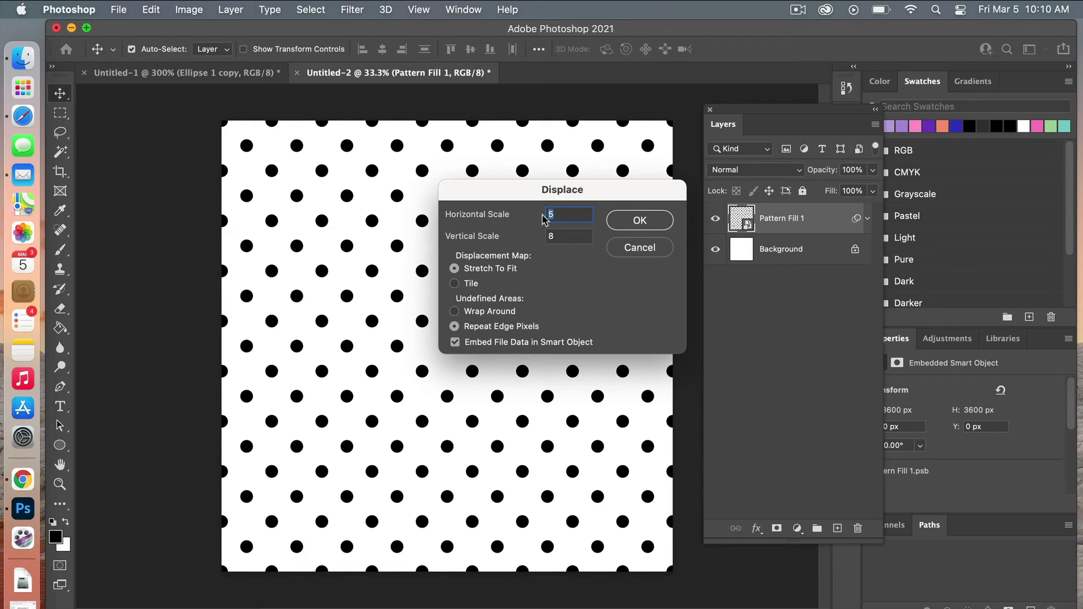
text(10)
key(Tab)
text(1)
click(654, 221)
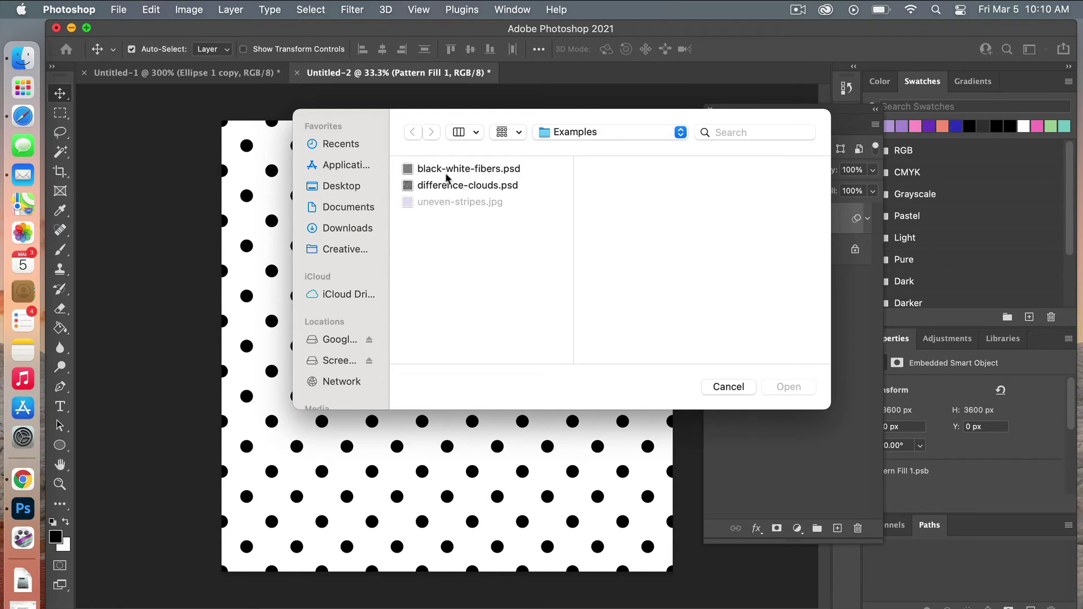
click(496, 170)
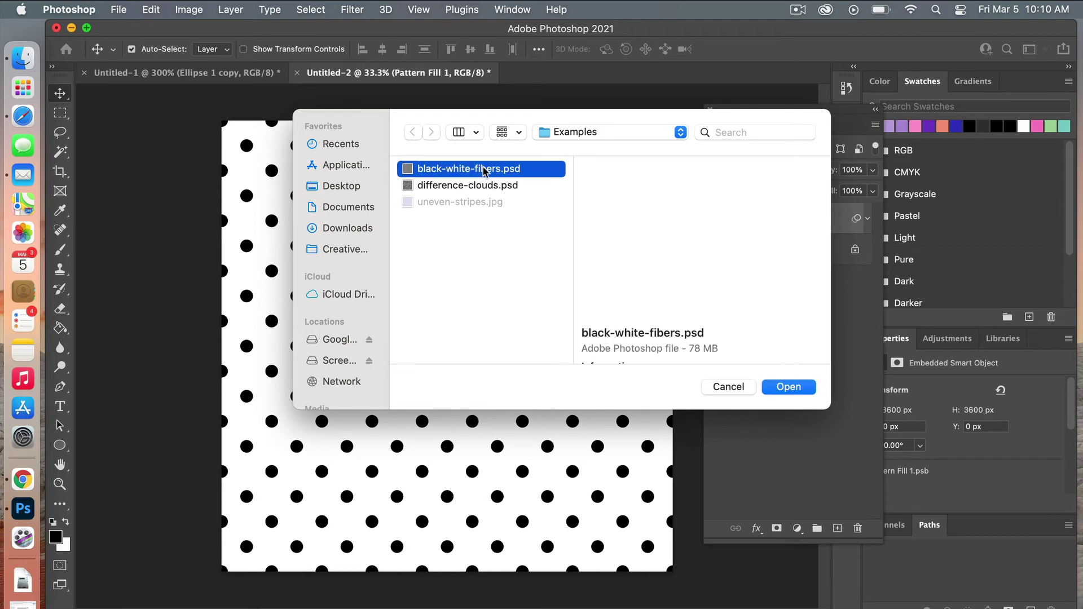
click(792, 388)
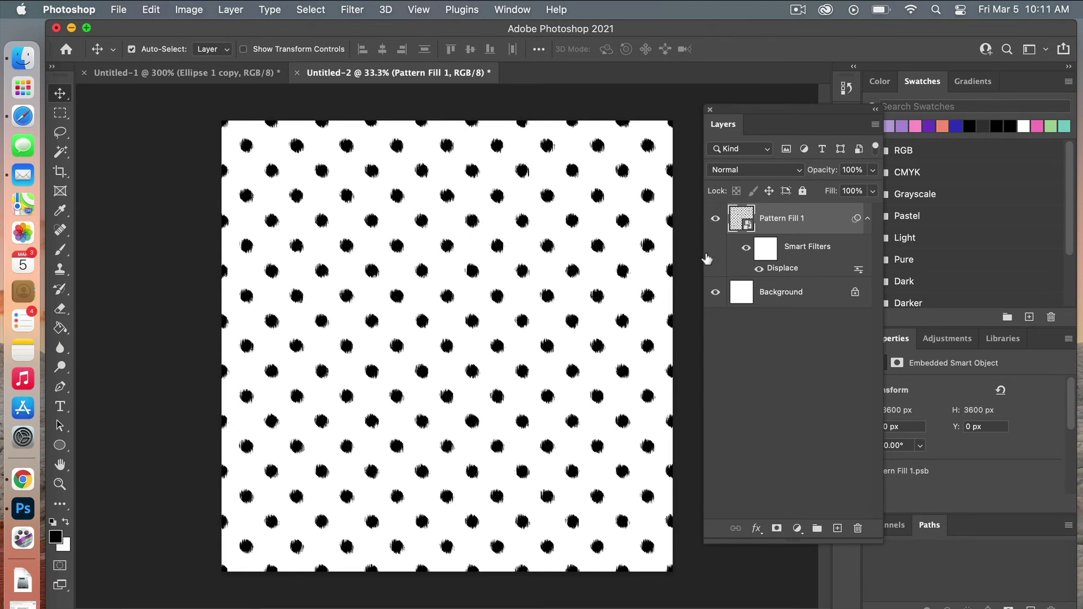
Set the Displace smart filter's horizontal and vertical scale to 15, with black-white-fibers.psd as the displacement map.
double_click(788, 269)
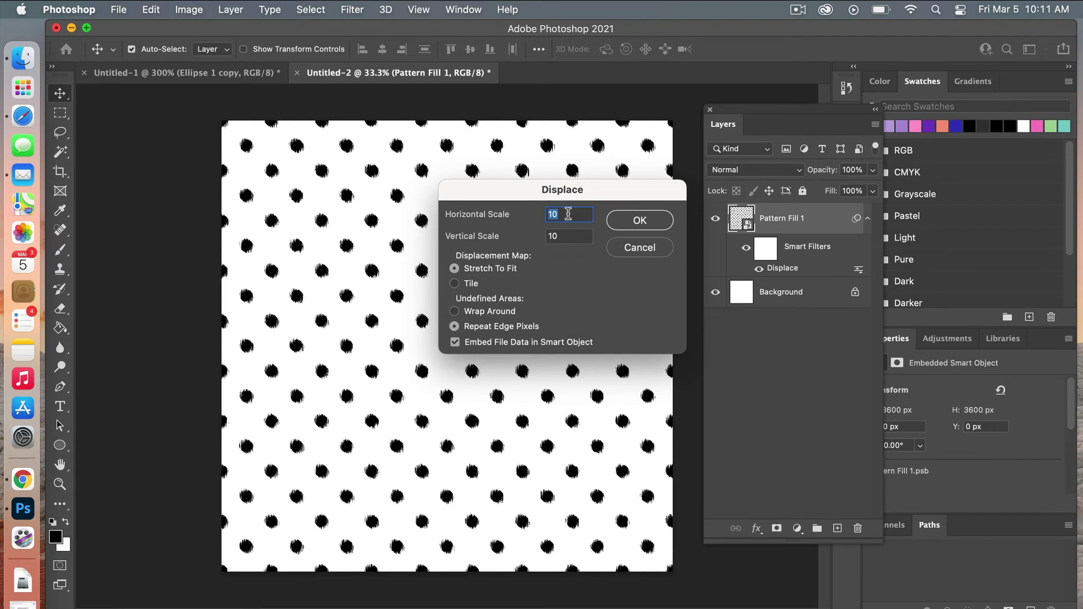
text(15)
double_click(572, 235)
text(15)
click(655, 220)
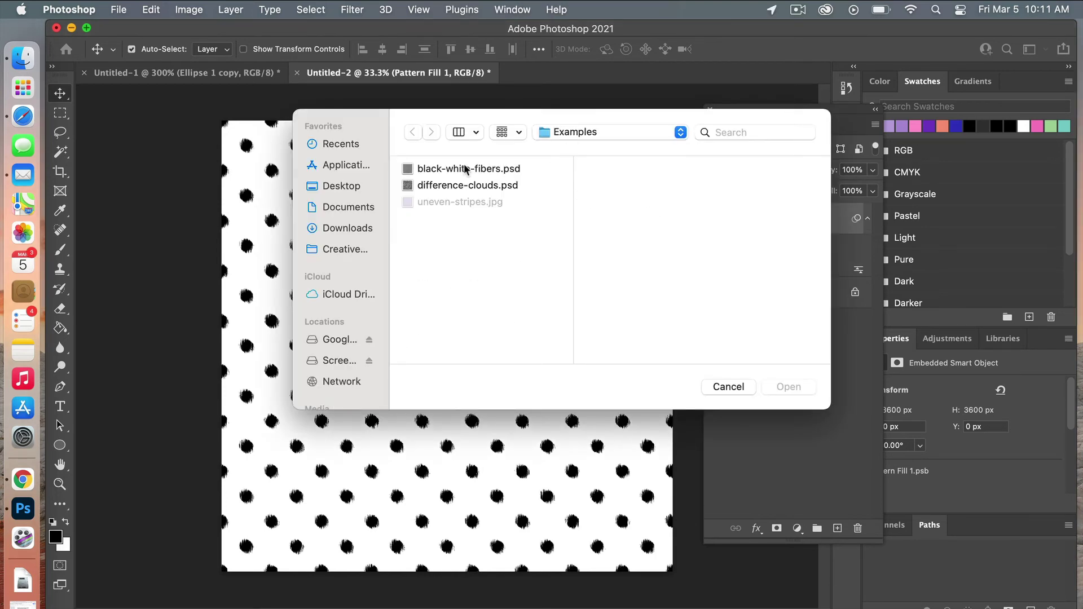
click(482, 169)
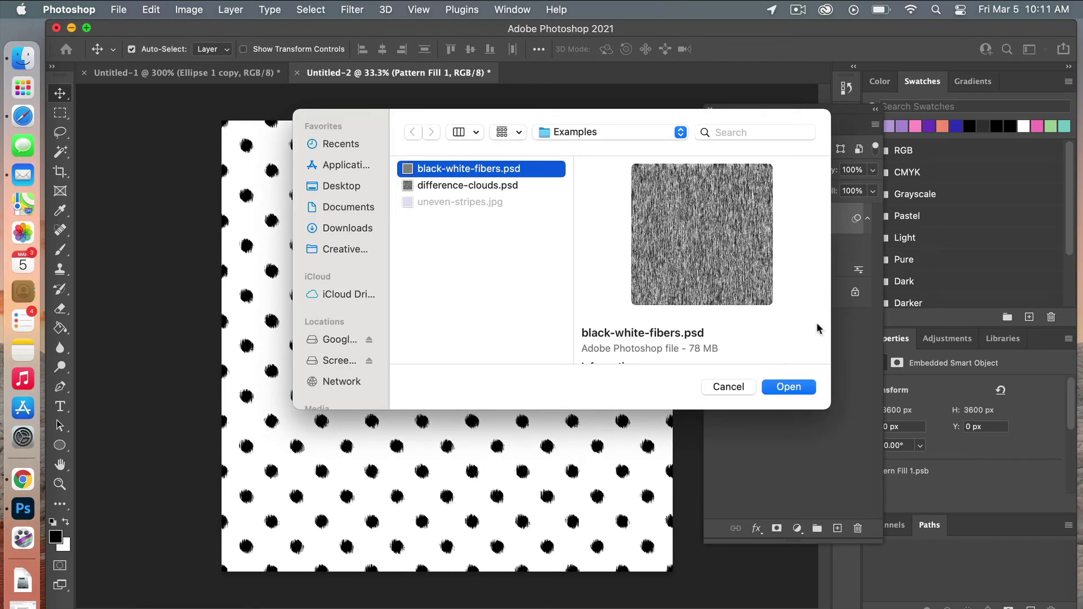
click(788, 387)
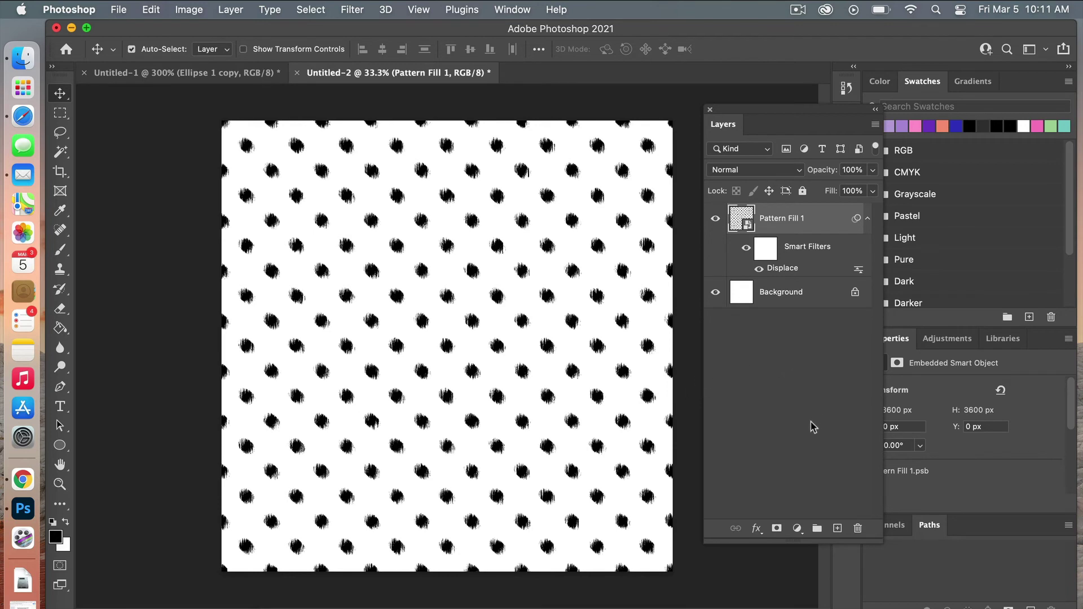
Add a purple (#ac6ddc) solid color fill layer above Pattern Fill 1 and clip it to that layer.
click(797, 529)
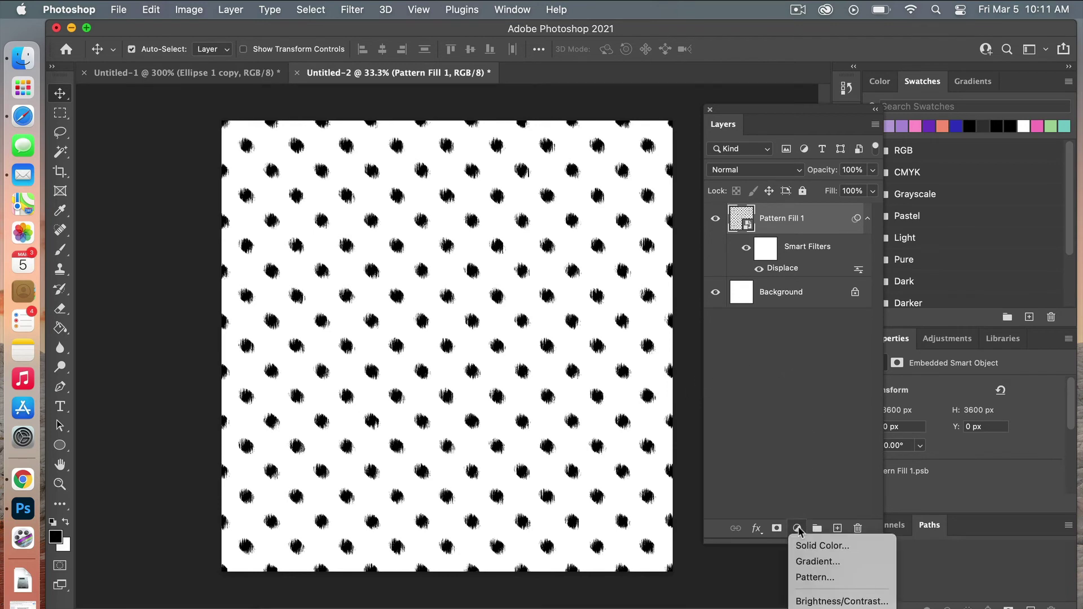
click(840, 546)
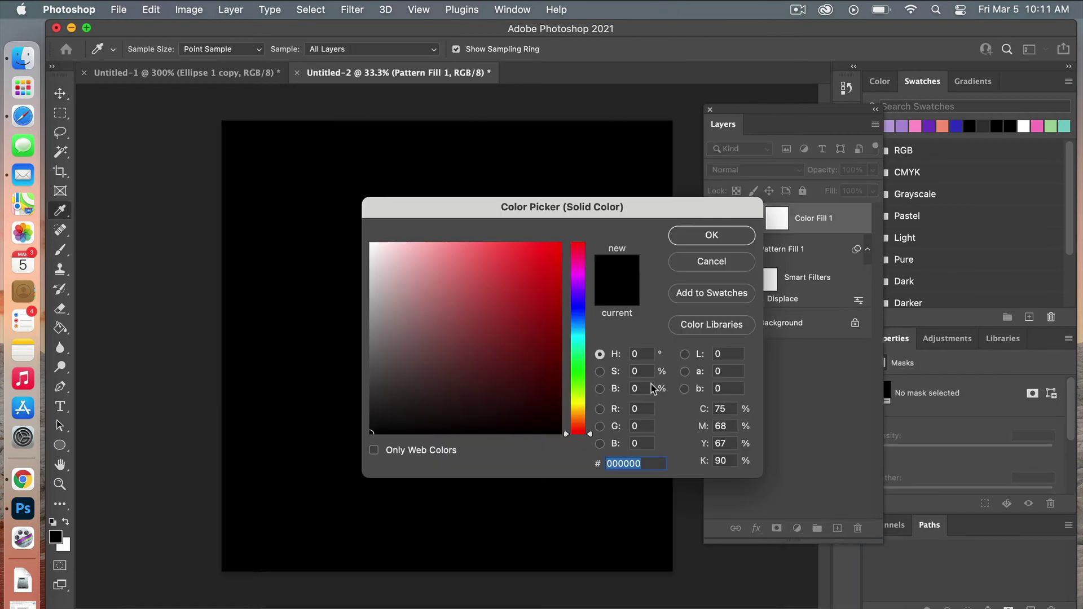
click(578, 288)
click(497, 275)
click(466, 268)
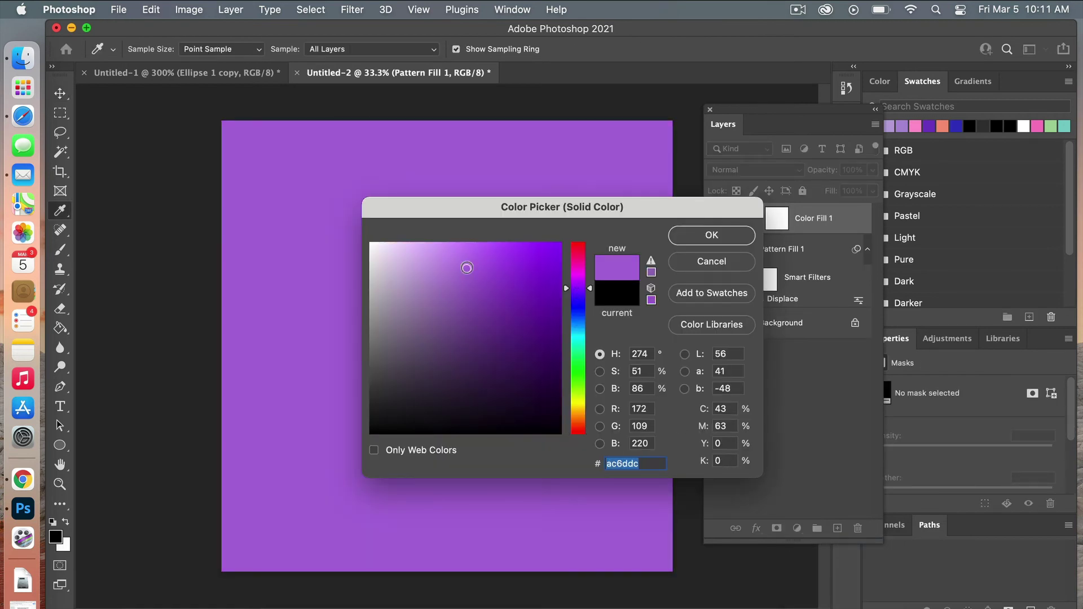
click(726, 237)
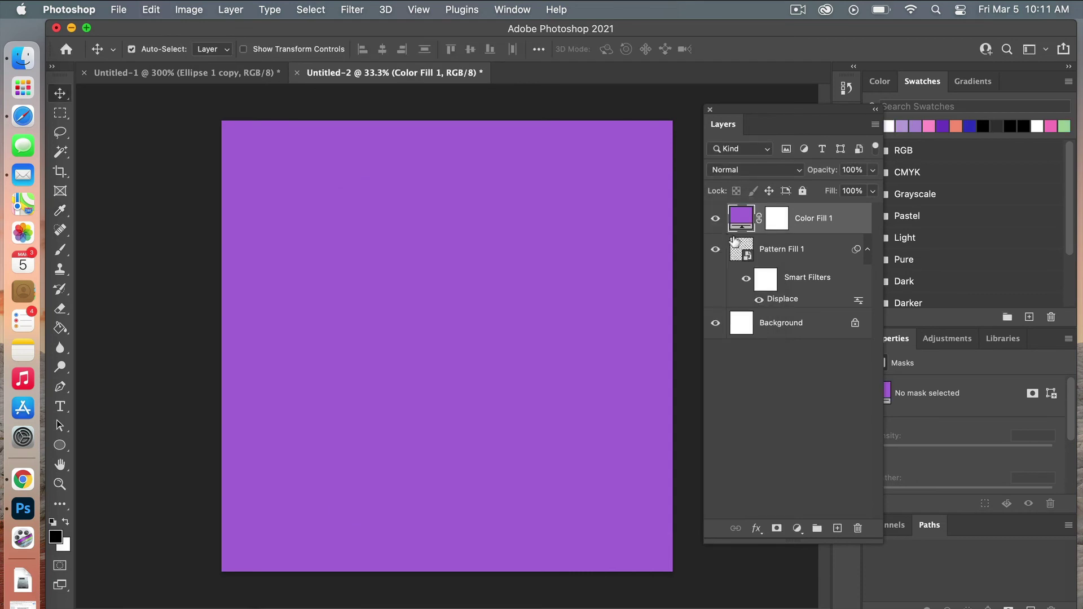
right_click(763, 238)
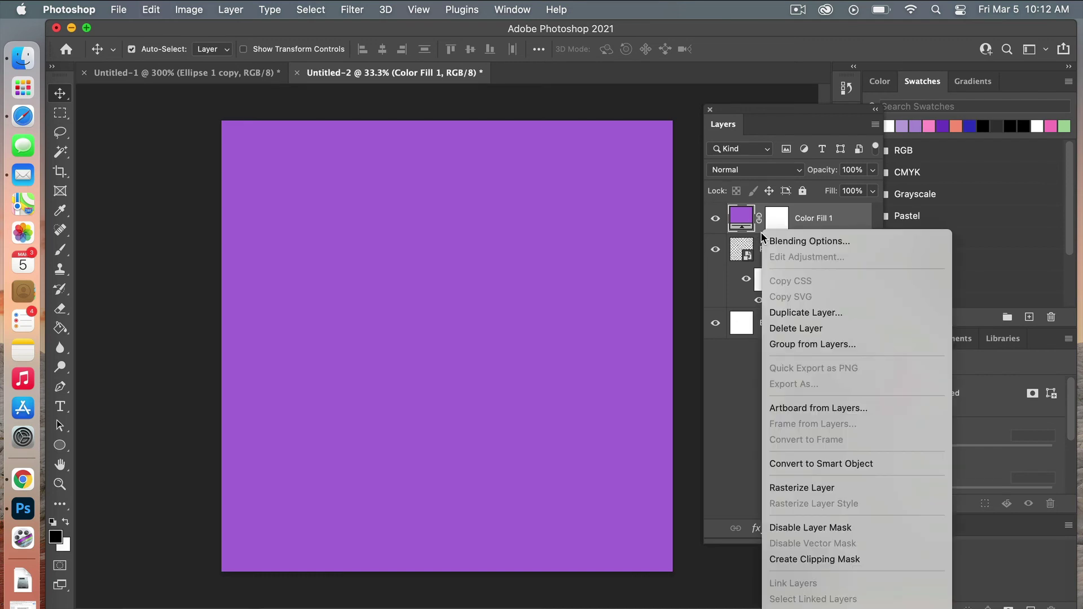
click(863, 560)
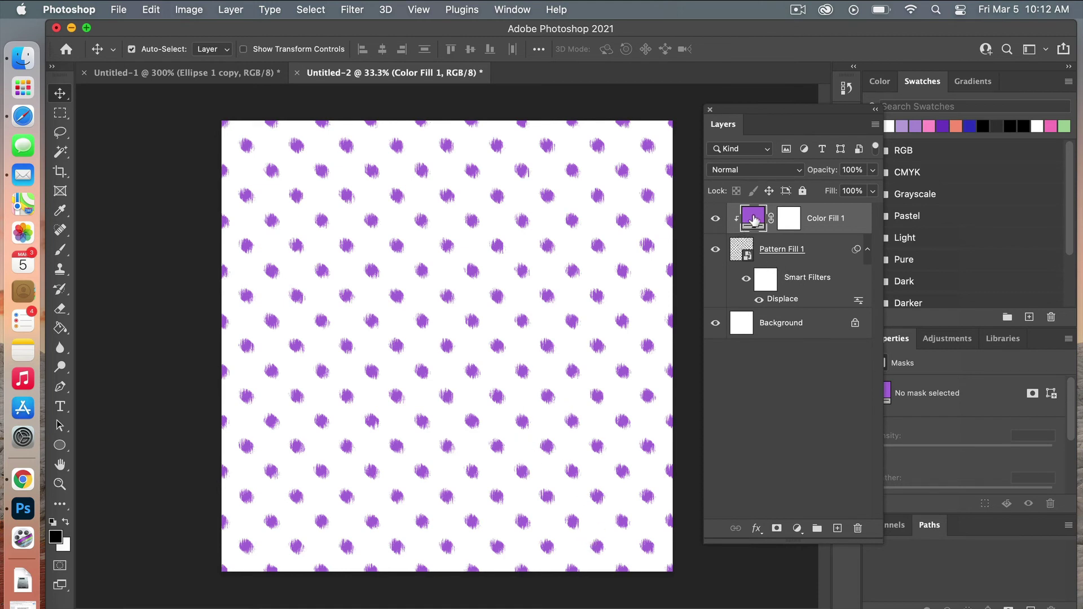
Change the color of the Color Fill 1 layer to muted purple #a17cbd.
double_click(753, 219)
click(521, 304)
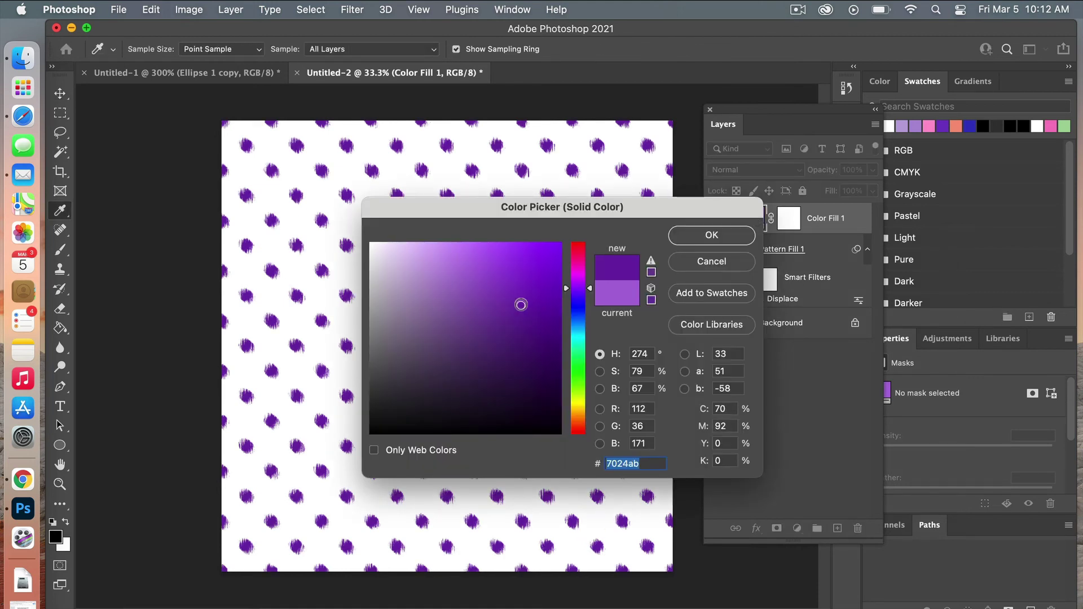
click(511, 329)
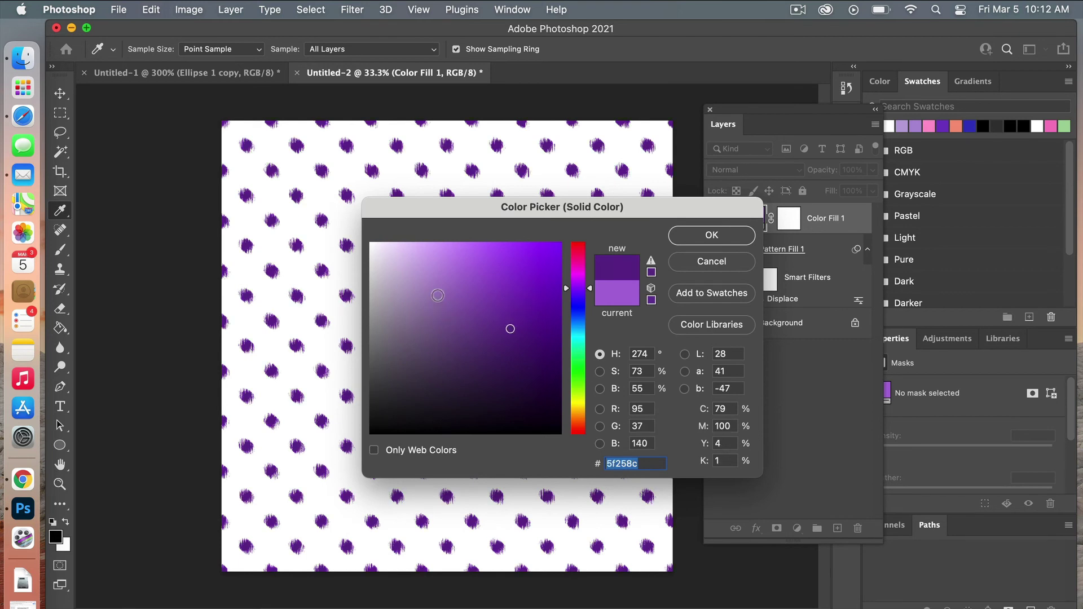
click(435, 291)
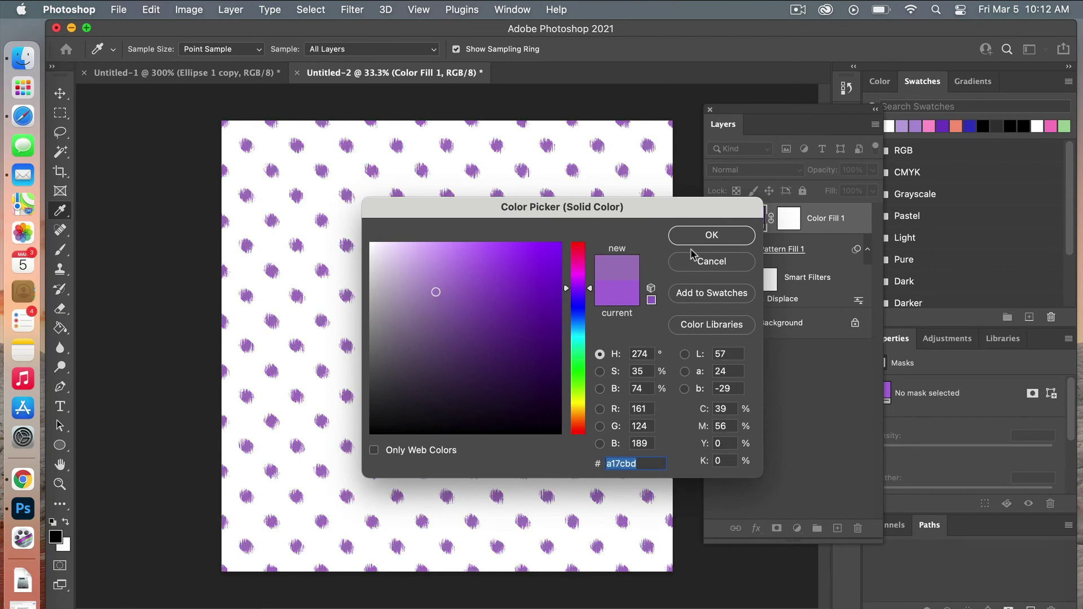
click(709, 237)
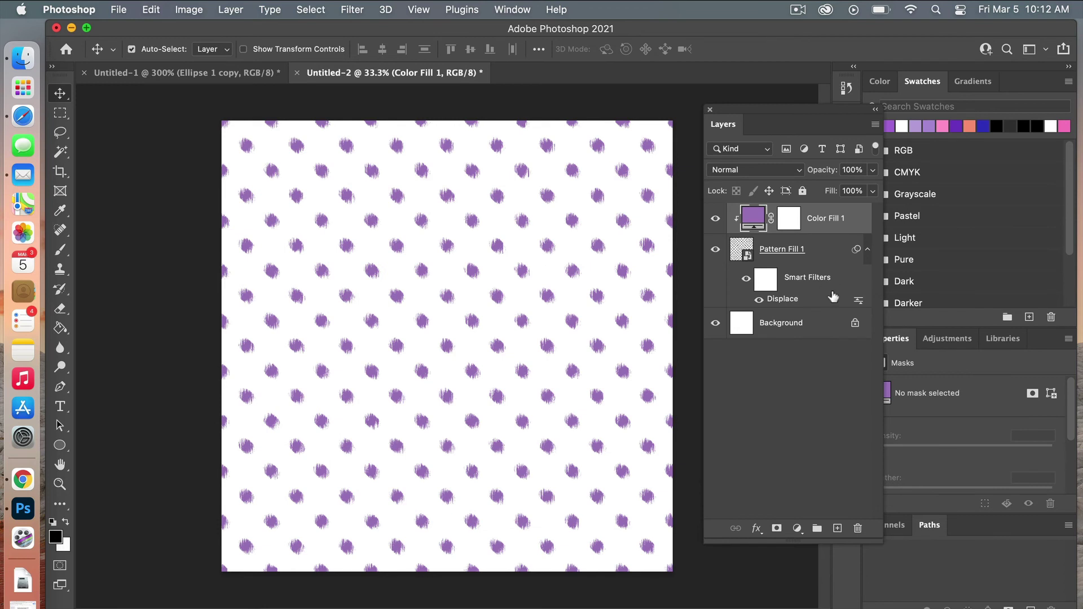
Edit the Displace smart filter to horizontal and vertical scale 10, loading black-white-fibers.psd as the displacement map again.
double_click(794, 303)
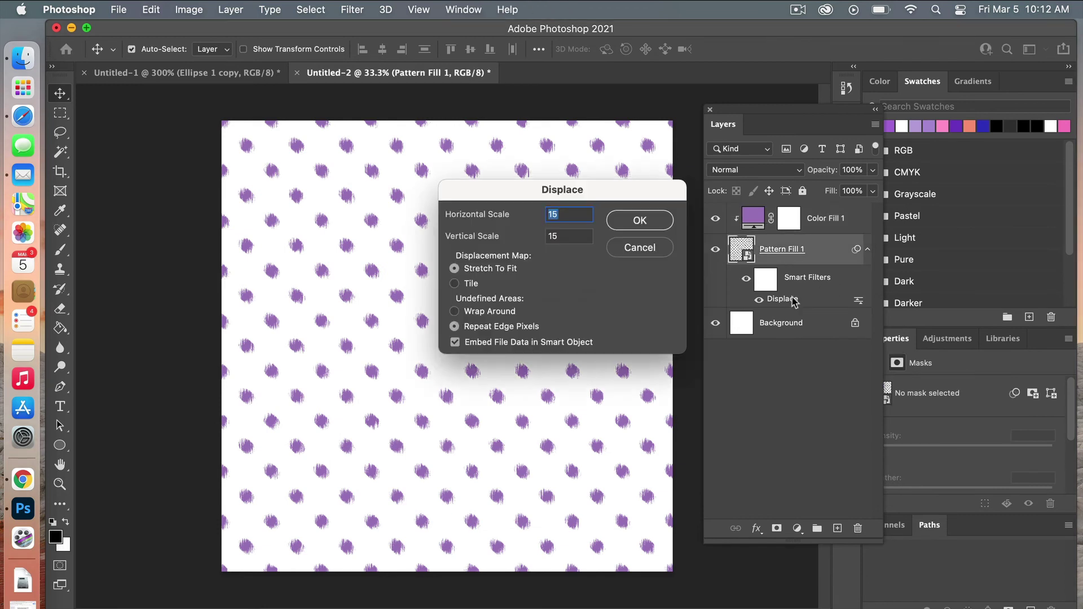
text(10)
double_click(564, 235)
text(10)
click(640, 221)
click(480, 168)
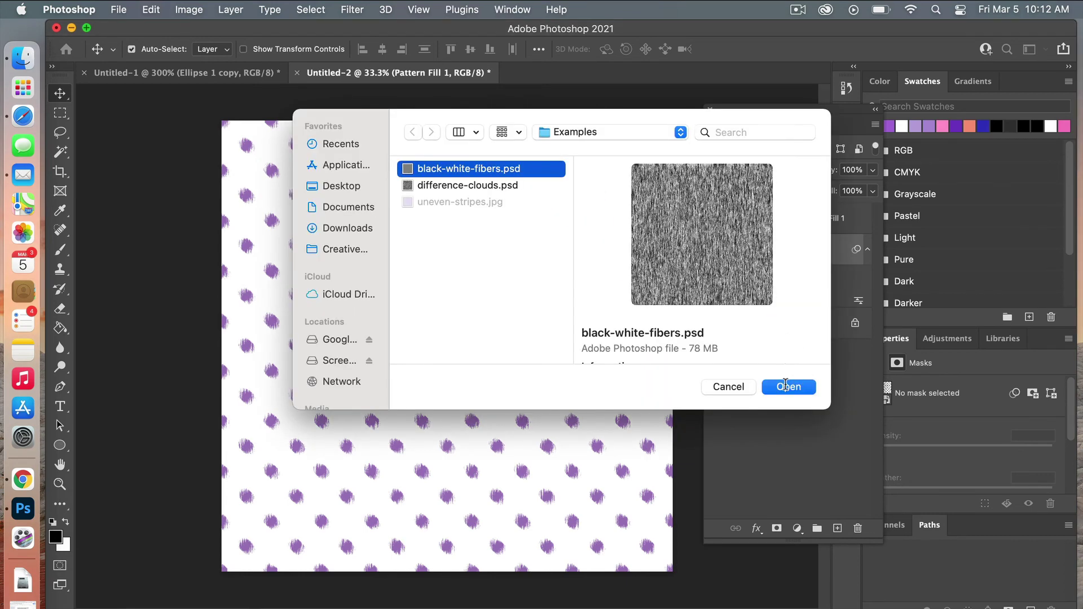
click(786, 385)
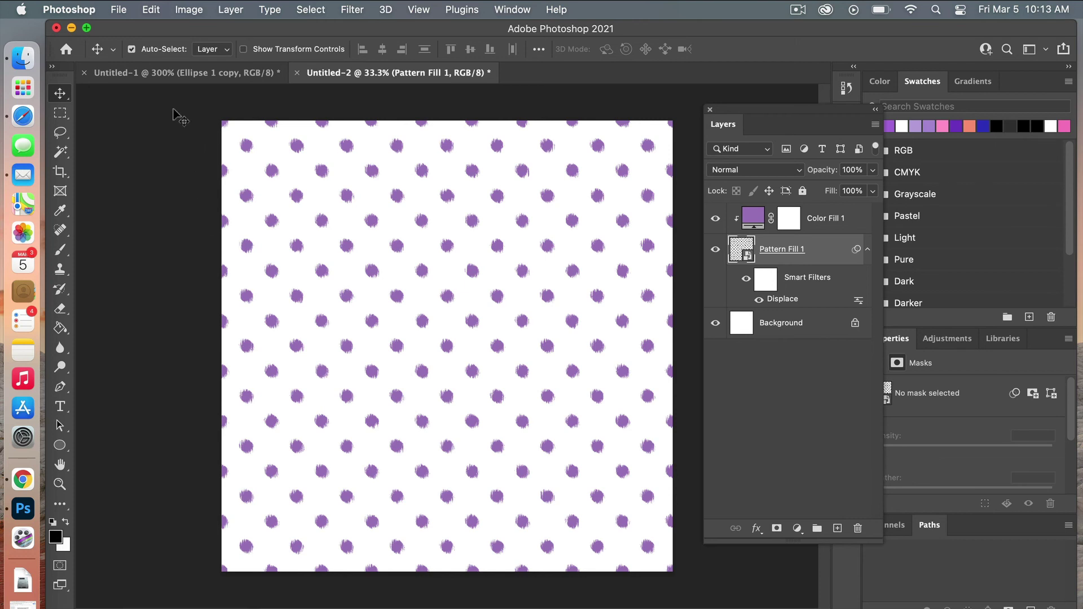
Save the pattern as a JPEG named purple-polka-dots.jpg in the Examples folder at maximum quality 12, Baseline ("Standard").
click(120, 10)
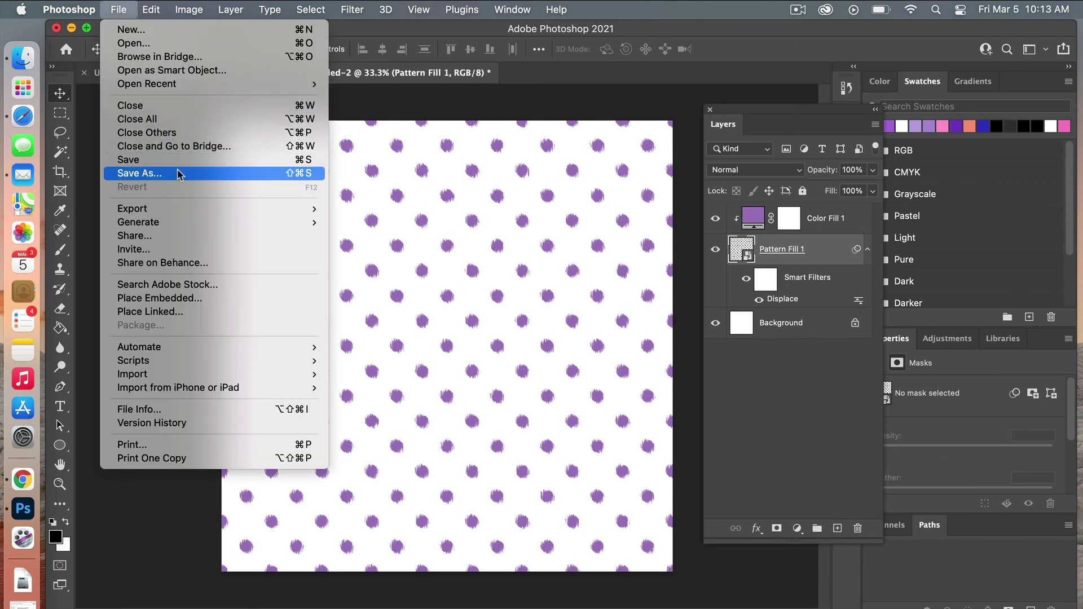
click(177, 174)
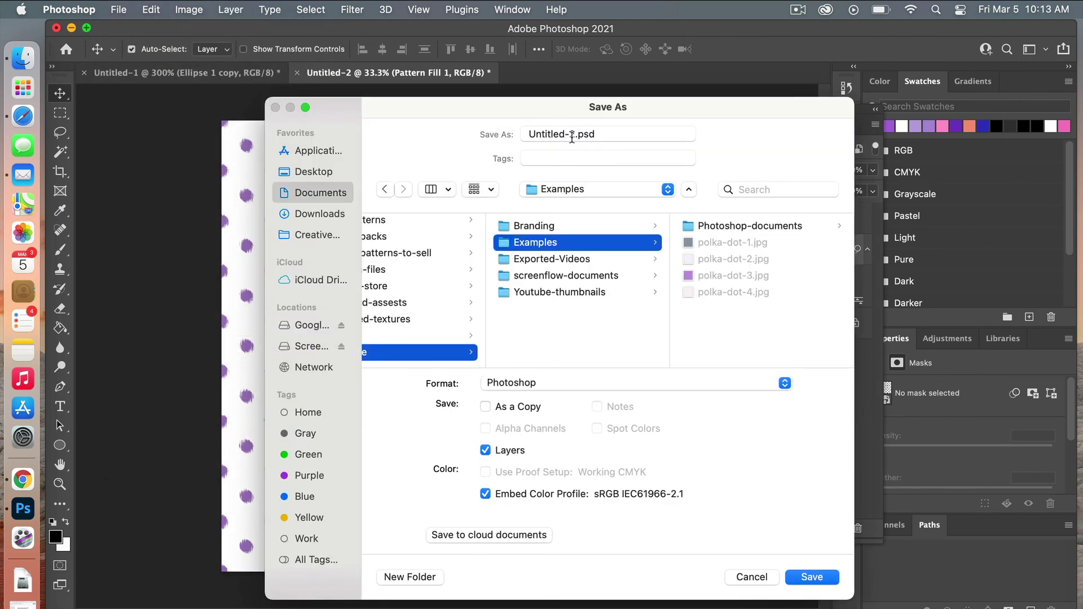
click(573, 133)
drag(573, 134, 506, 136)
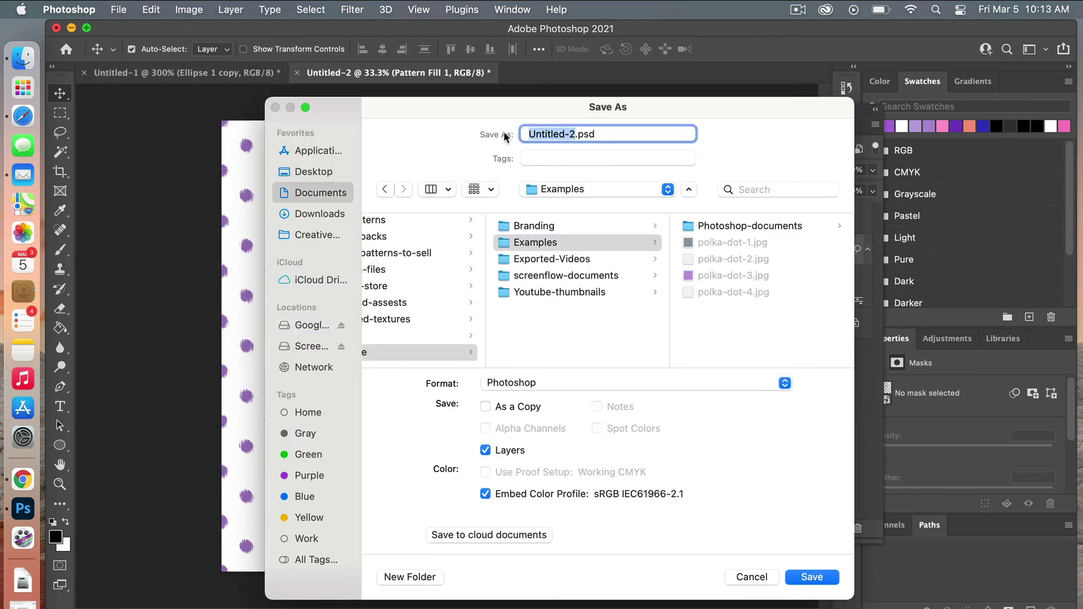
text(purple-po)
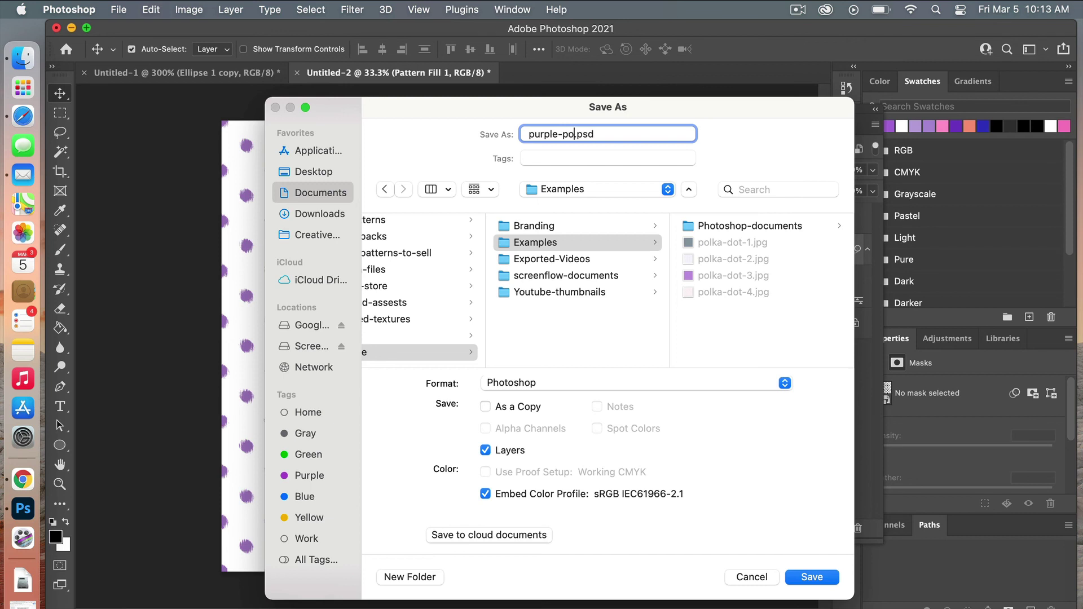
text(lka-dots)
click(784, 383)
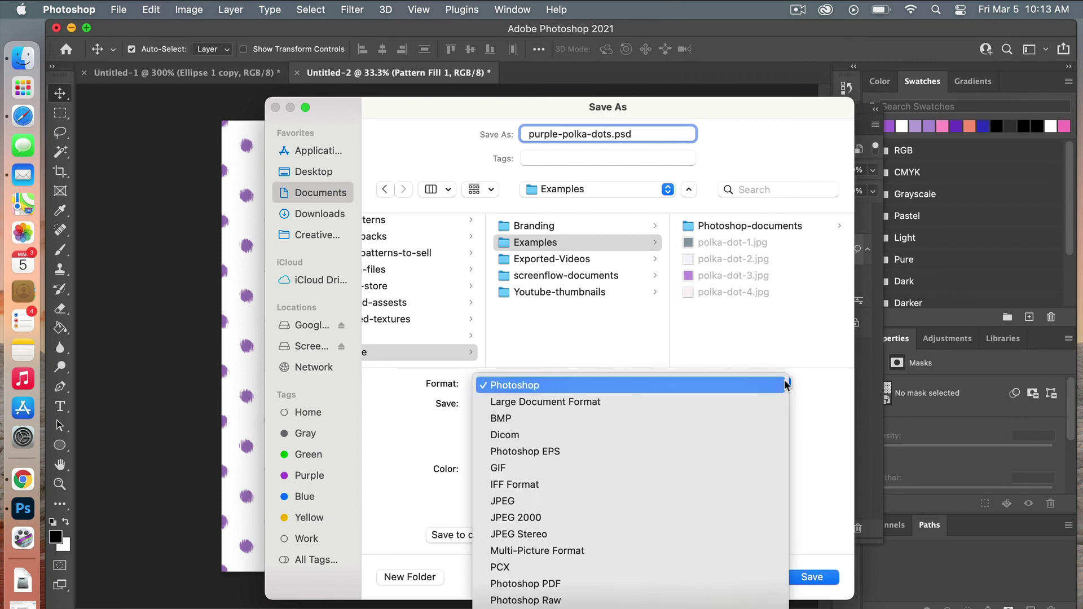
click(693, 502)
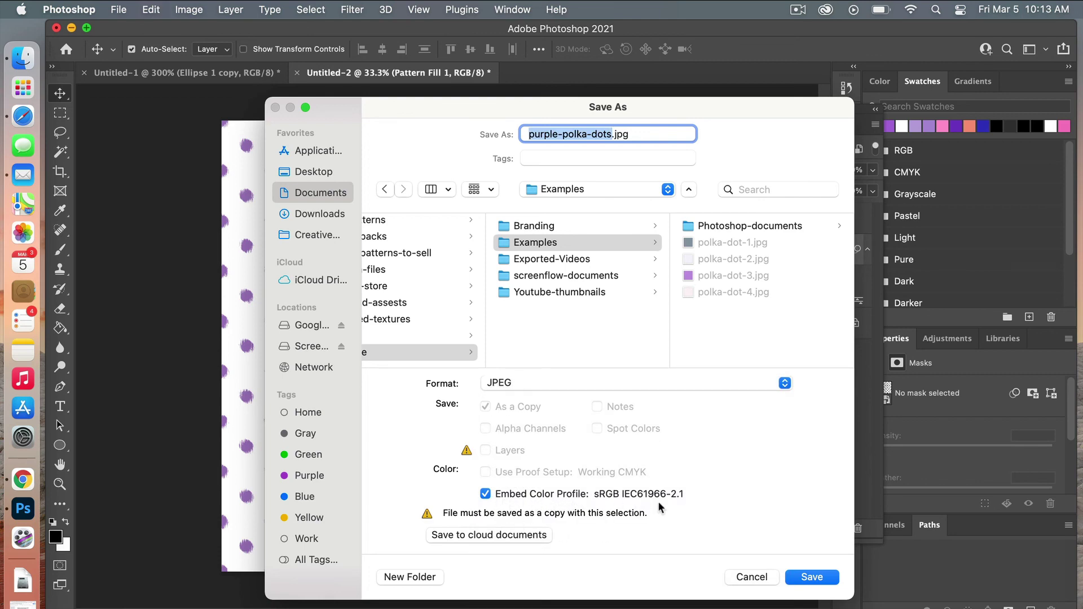
click(812, 577)
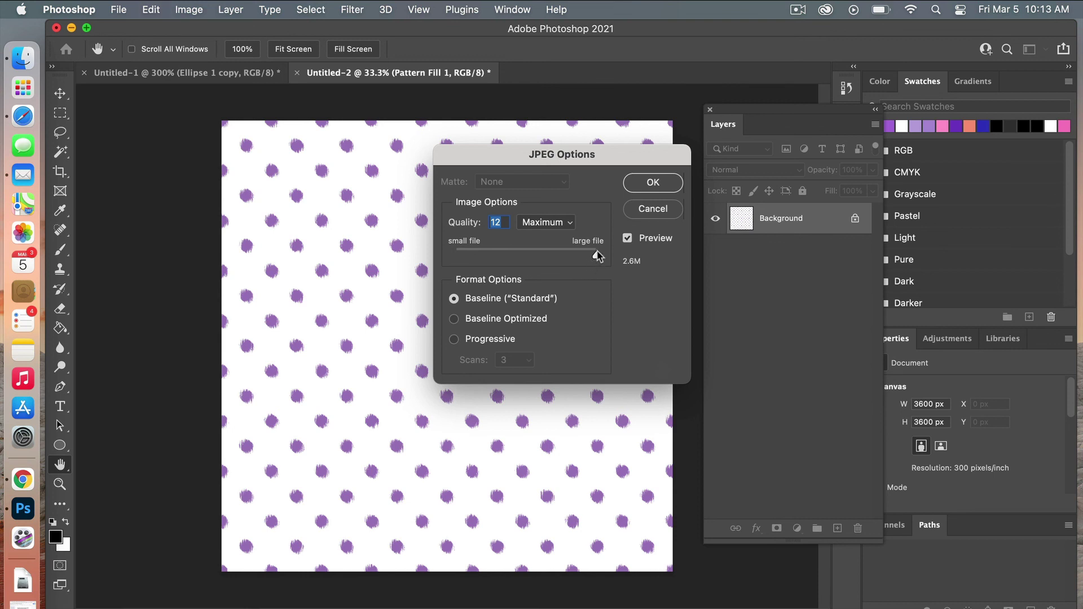
click(653, 182)
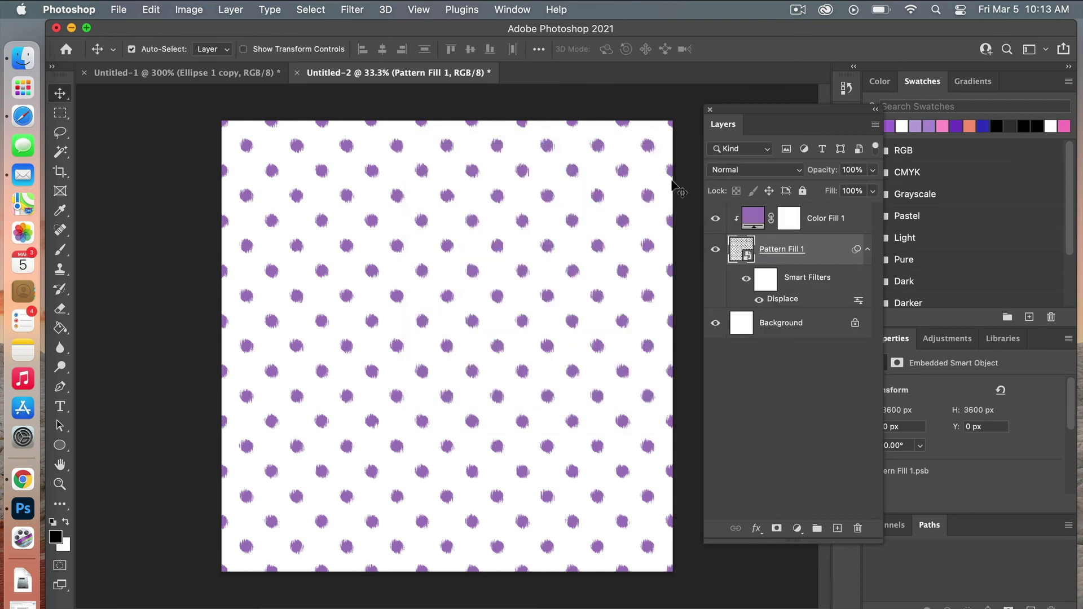